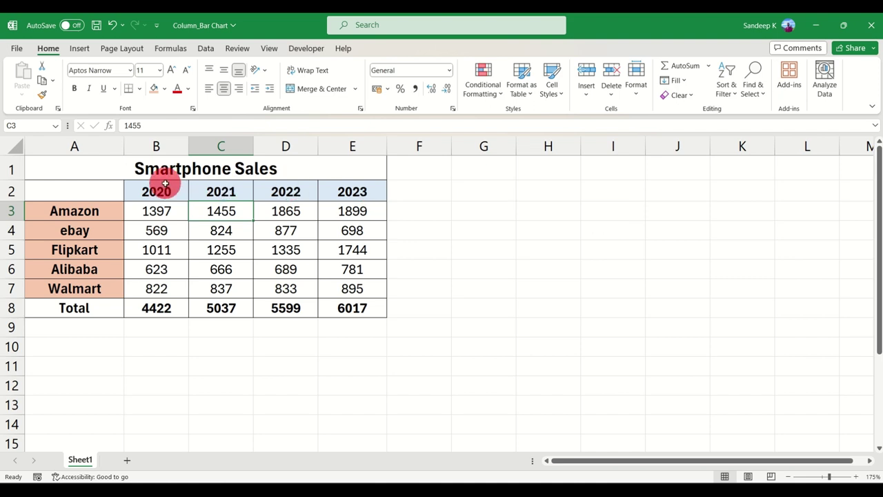
- Examine the Smartphone Sales table: its title, store names, year headers, yearly sales figures and Total row
left_click(121, 173)
left_click_drag(121, 173, 314, 302)
left_click(339, 308)
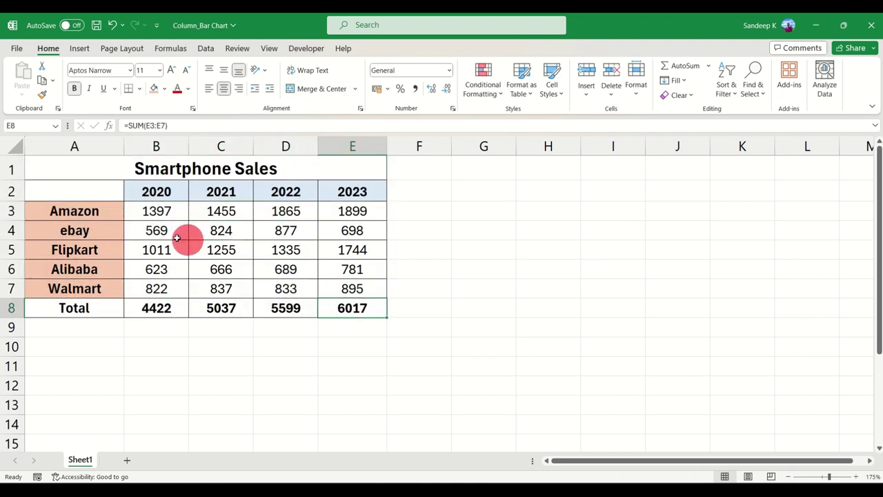
left_click_drag(93, 207, 93, 288)
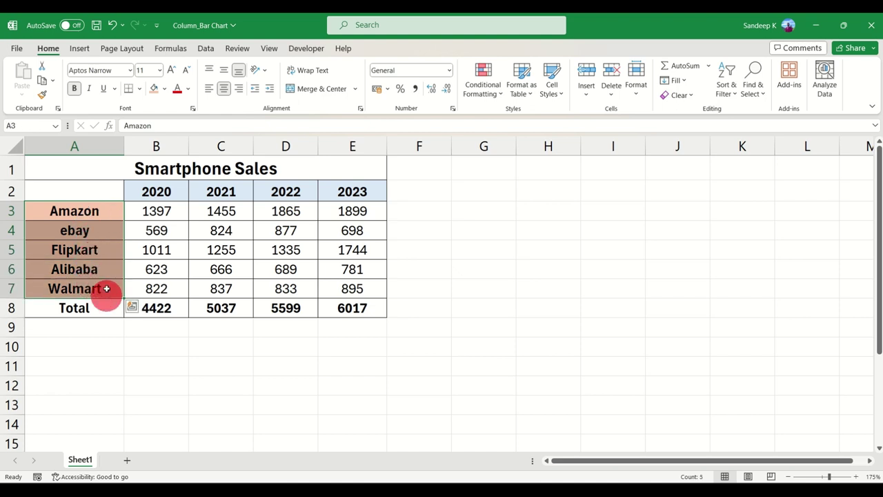
left_click_drag(158, 189, 325, 190)
left_click(350, 191)
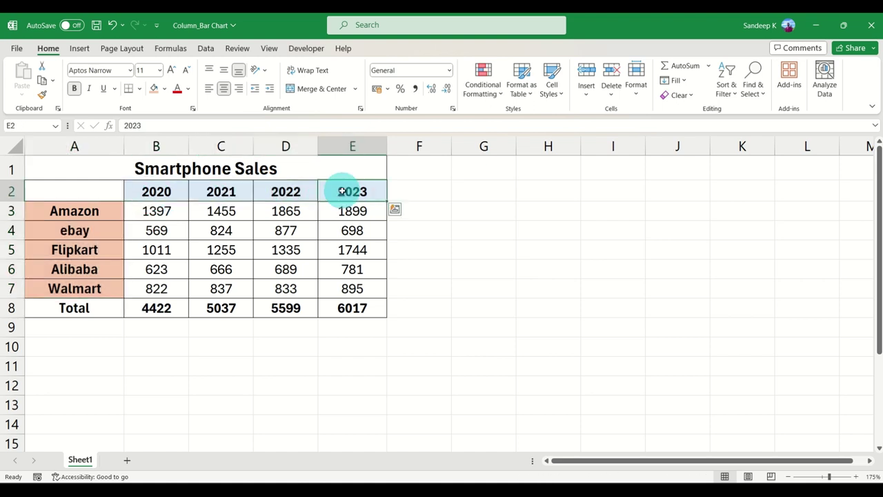
left_click_drag(163, 195, 324, 191)
left_click_drag(144, 182, 343, 195)
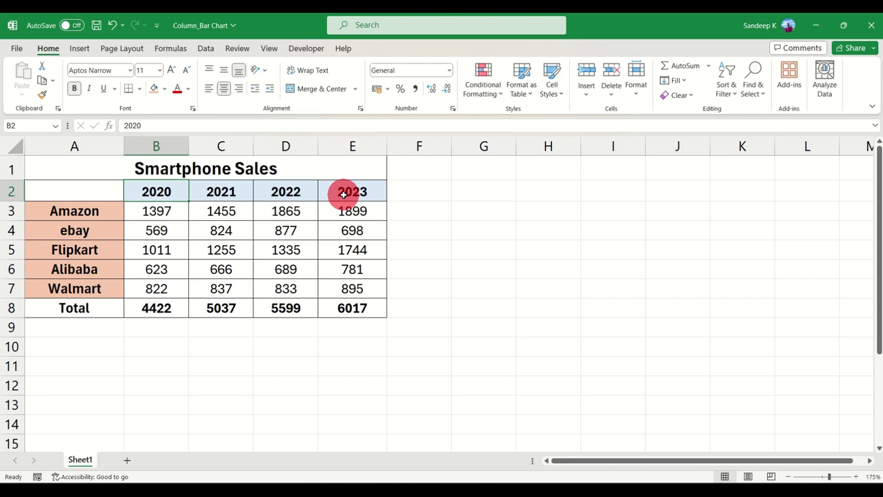
left_click_drag(170, 215, 362, 290)
left_click(362, 290)
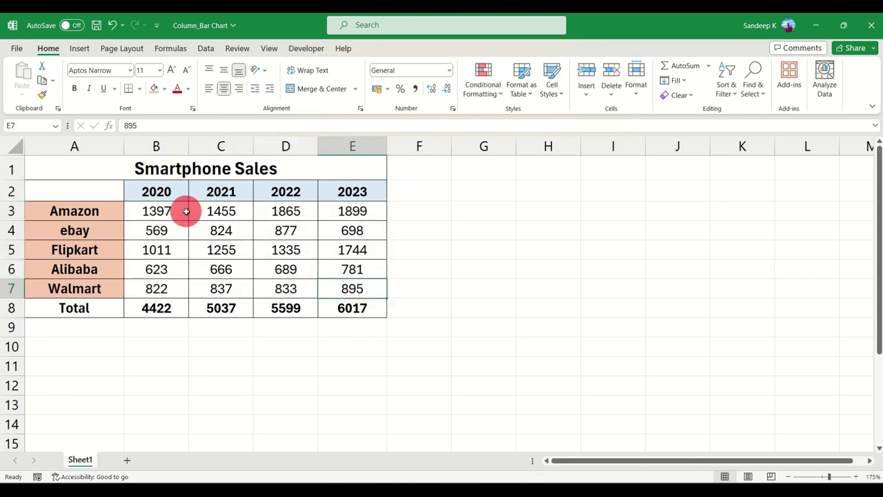
left_click(188, 169)
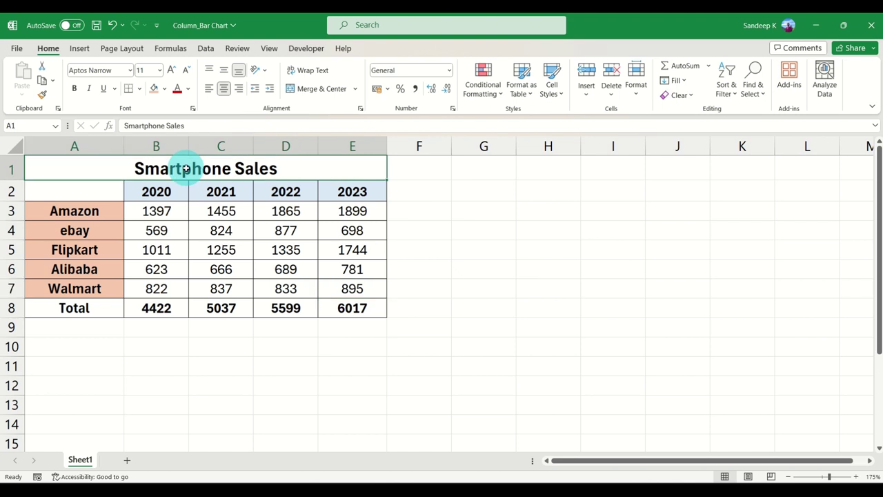
left_click(170, 215)
left_click(97, 209)
left_click(99, 232)
left_click(90, 251)
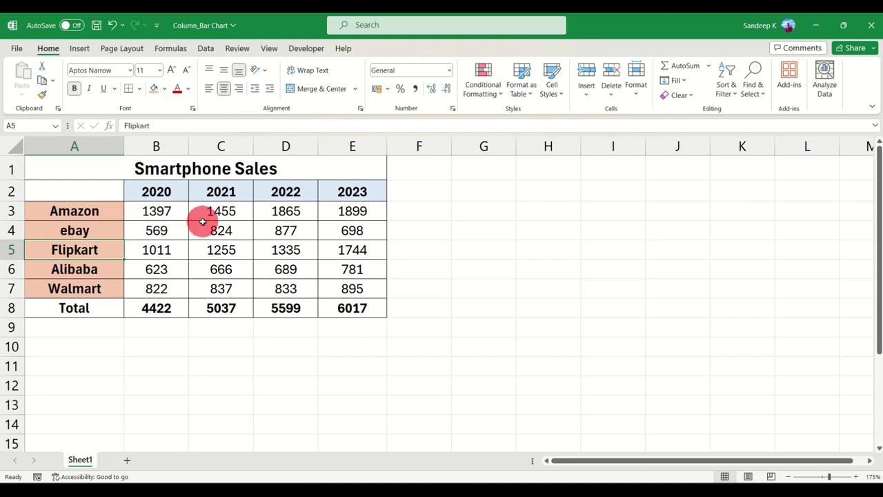
- Insert a clustered column chart from the sales data in A2:E7, leaving out the title and Total row
left_click(91, 191)
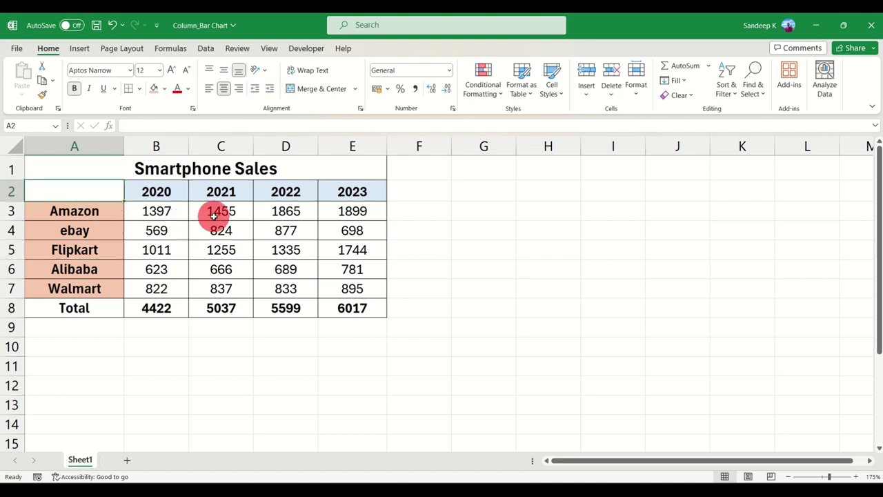
left_click_drag(75, 187, 367, 287)
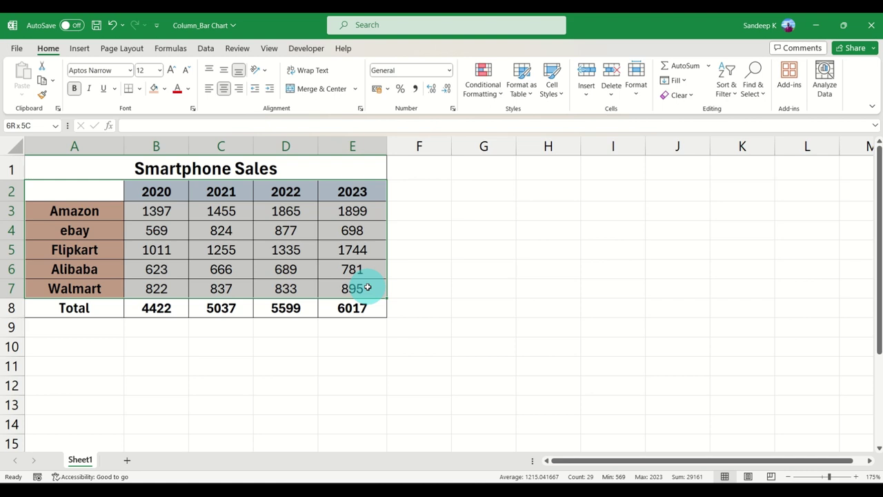
left_click_drag(368, 287, 368, 288)
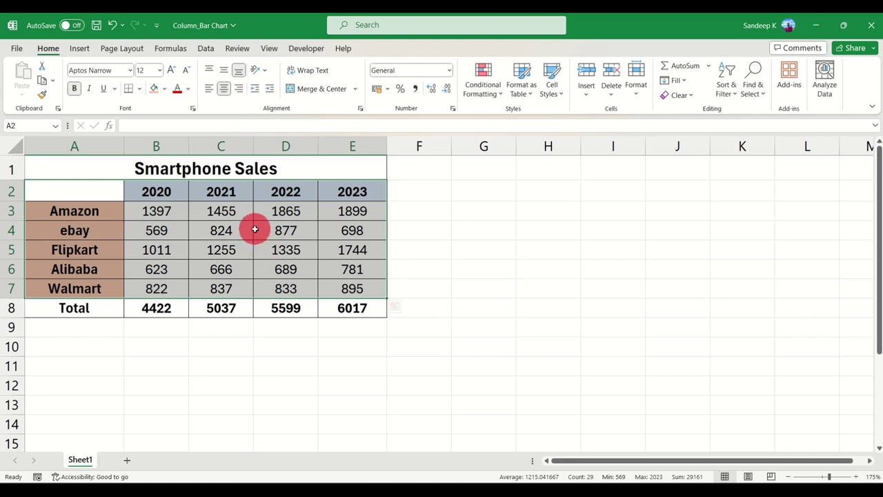
left_click(78, 48)
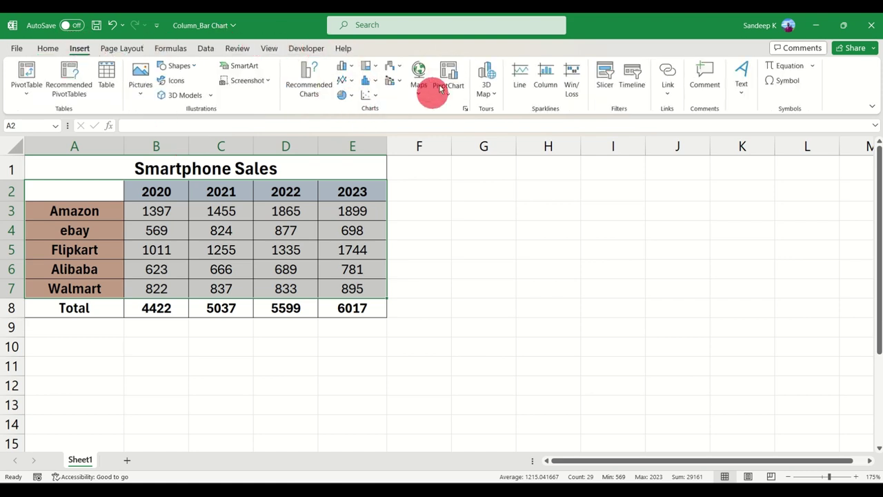
left_click(349, 69)
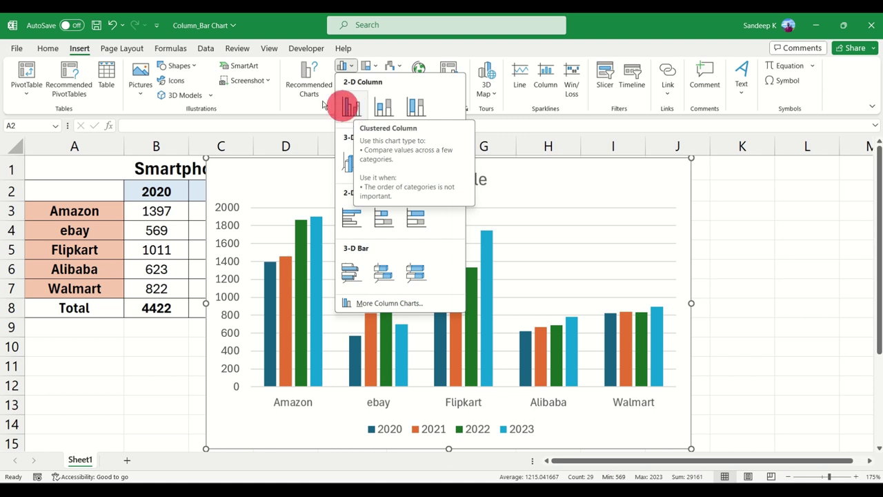
left_click(176, 204)
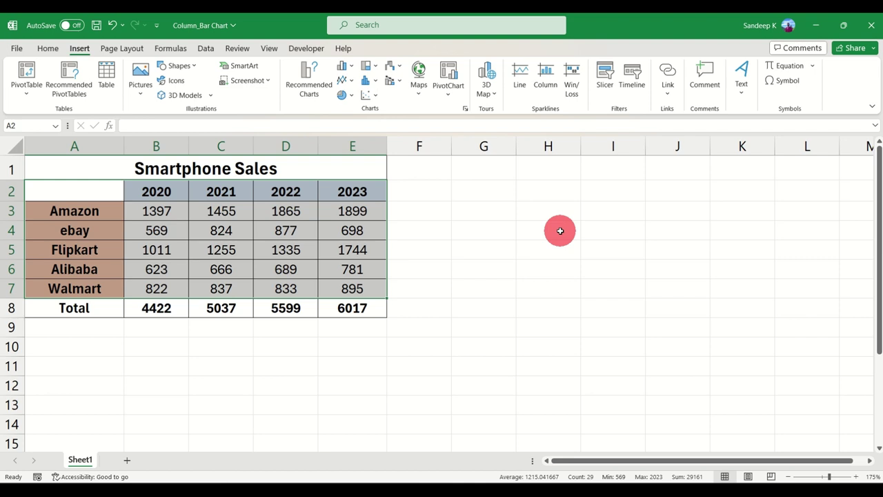
key("alt+F1")
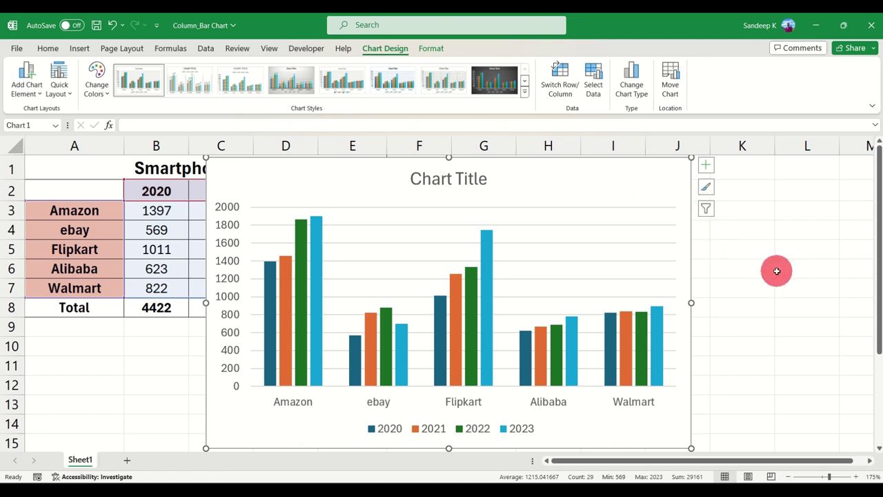
- Move the chart off the sales table into the empty area beside it, spanning about columns F to M
left_click(789, 476)
left_click(789, 476)
left_click(788, 476)
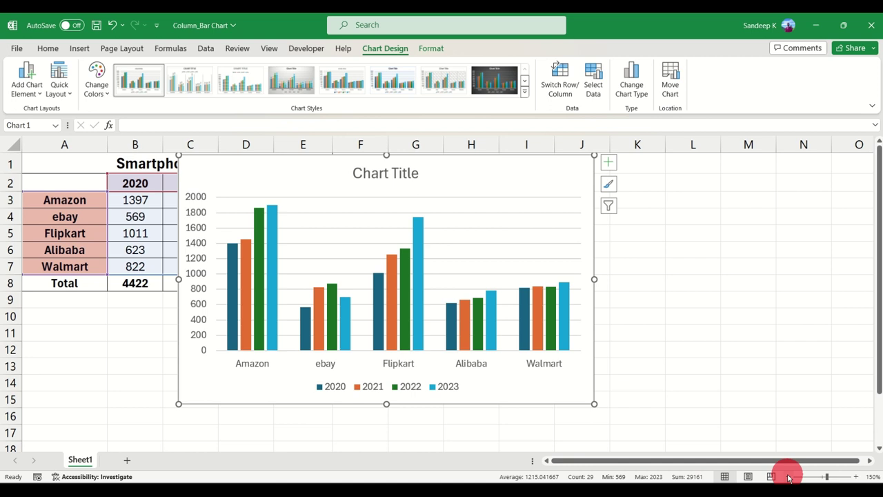
left_click(788, 476)
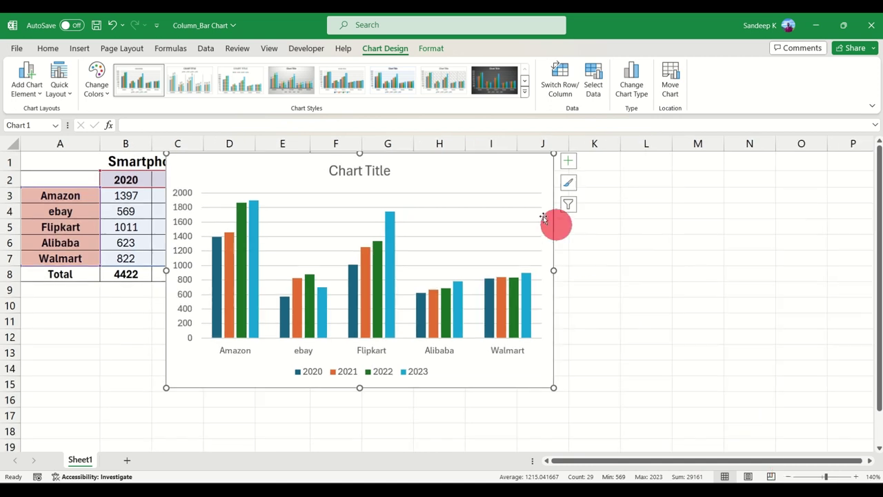
left_click_drag(429, 167, 572, 174)
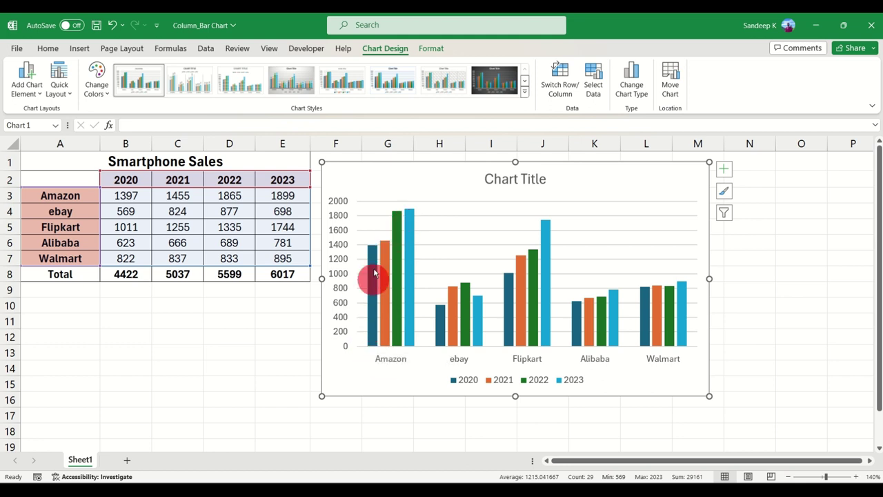
- Switch the chart's rows and columns to group the sales by year, and switch back to grouping by store
mouse_move(374, 322)
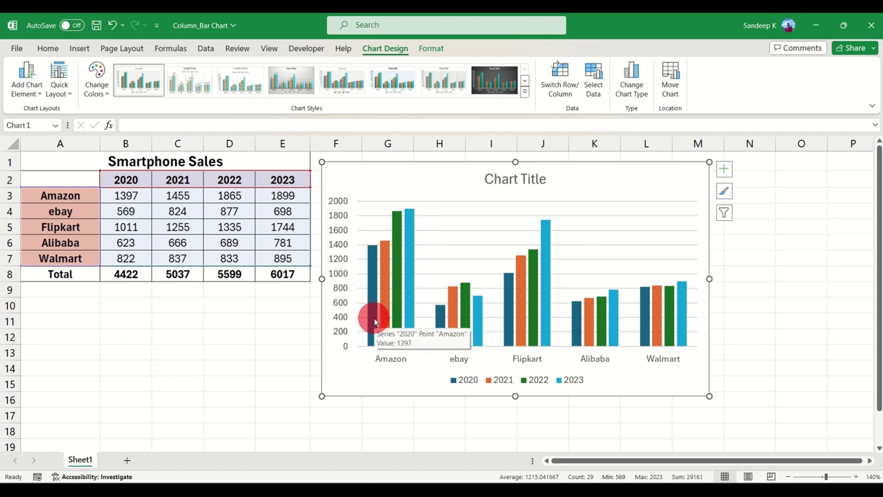
mouse_move(412, 226)
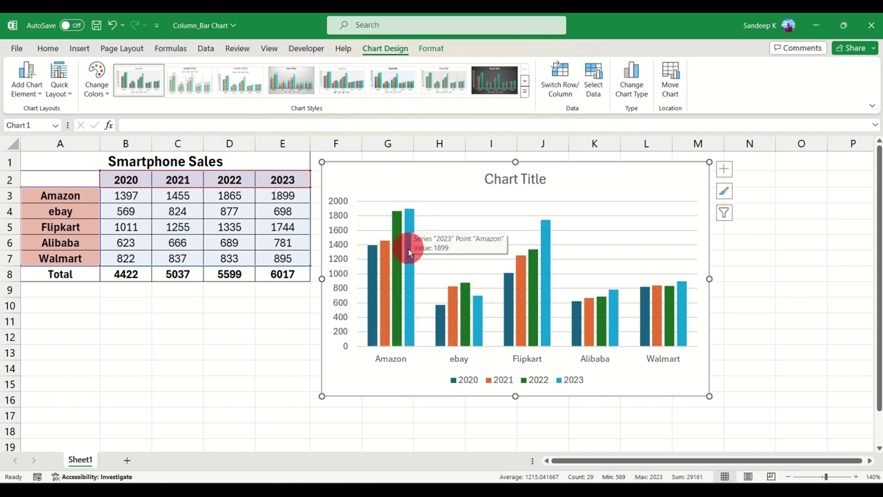
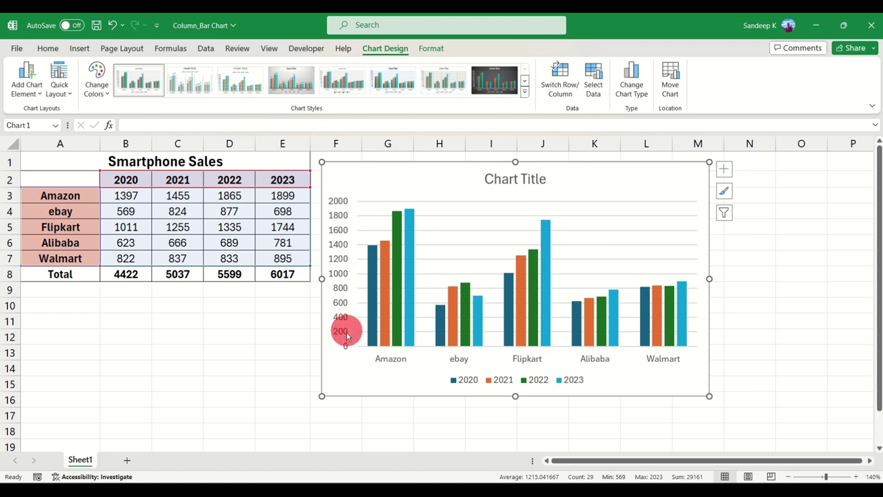
left_click(563, 77)
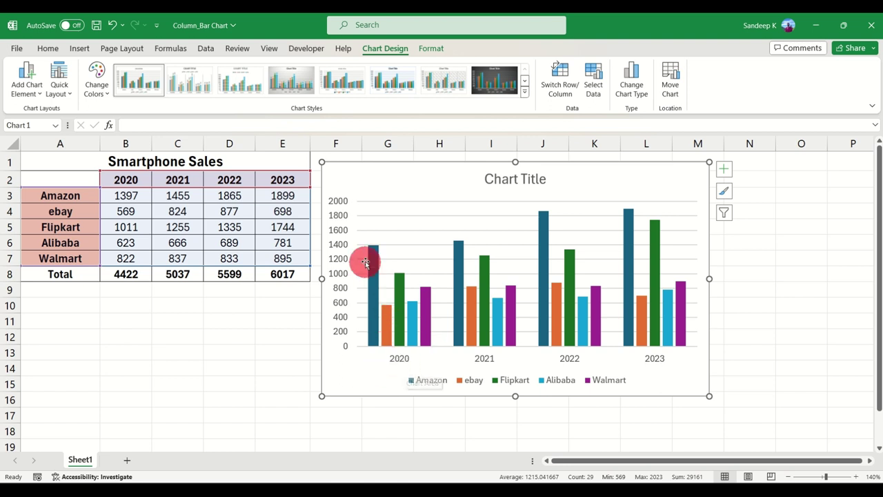
mouse_move(372, 263)
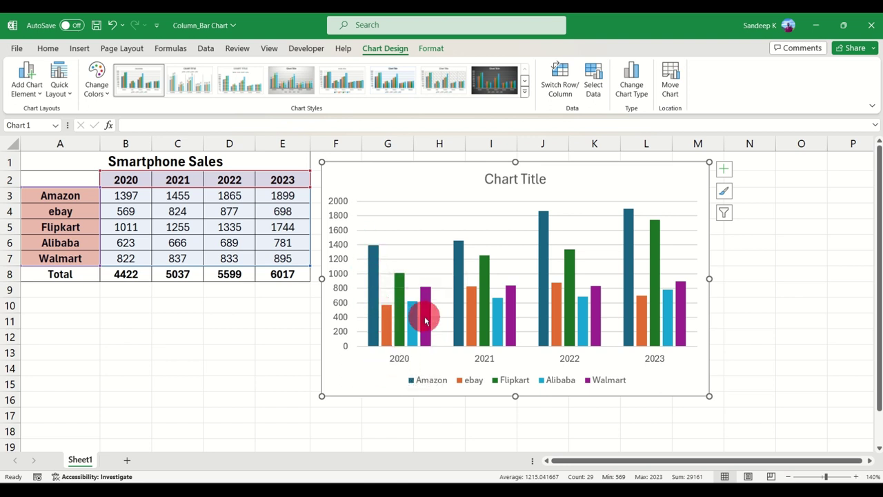
mouse_move(425, 319)
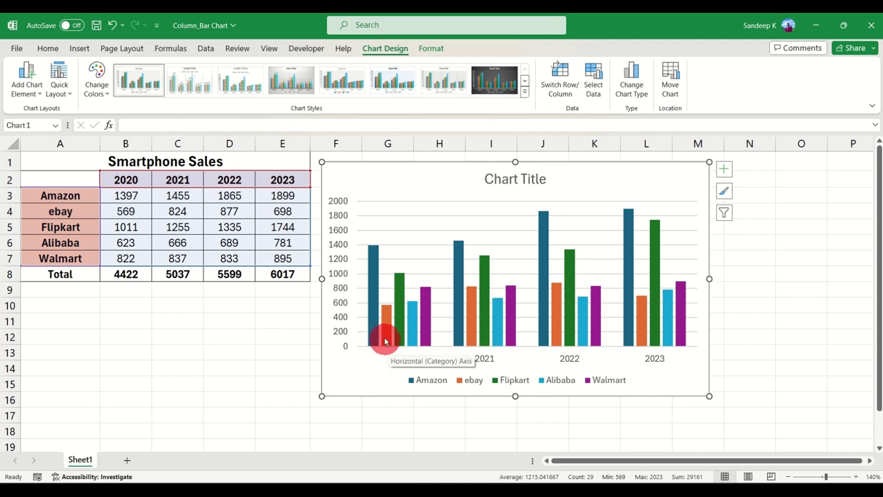
mouse_move(377, 327)
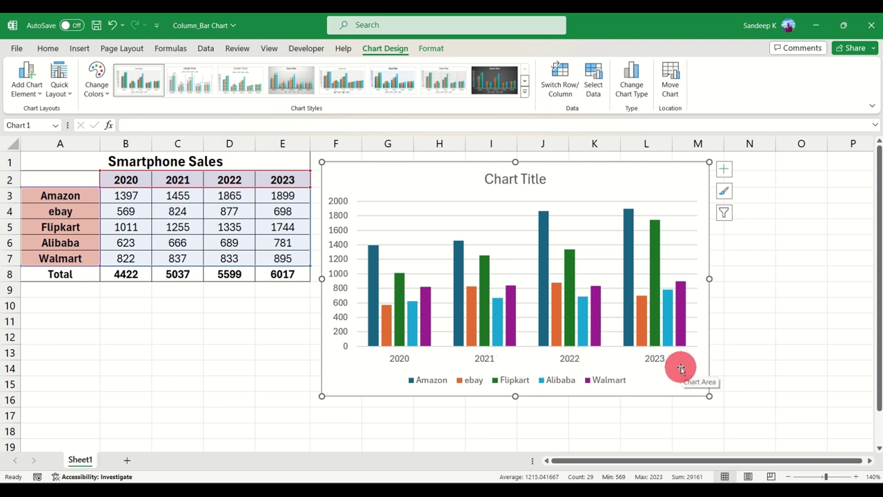
left_click(565, 80)
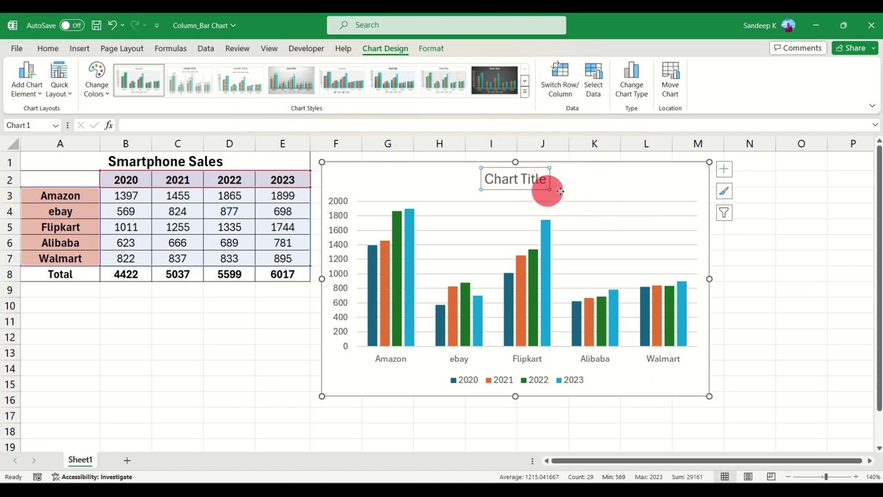
- Try replacing the chart title text with "Sales Smartphone" and undo the title change
left_click_drag(587, 172, 596, 173)
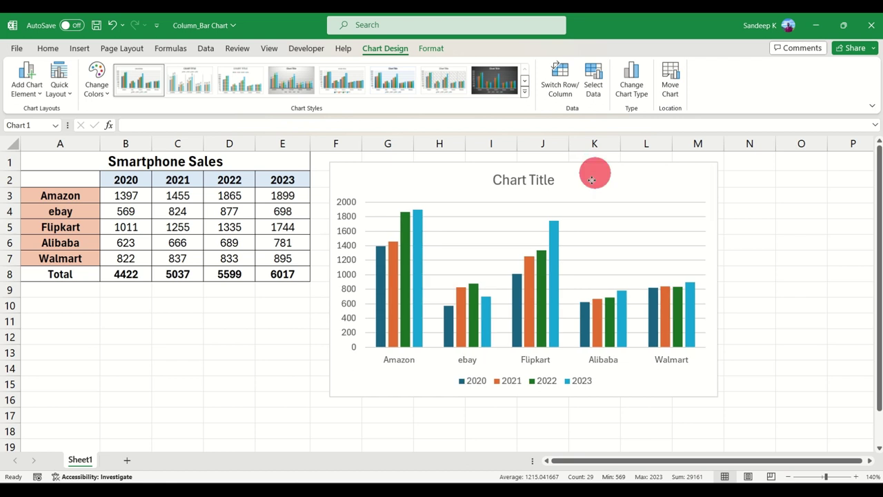
left_click(539, 184)
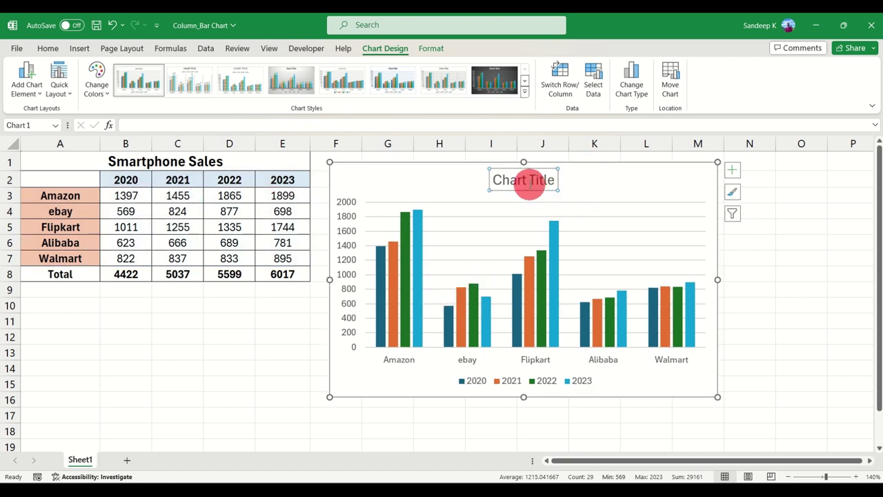
left_click(502, 182)
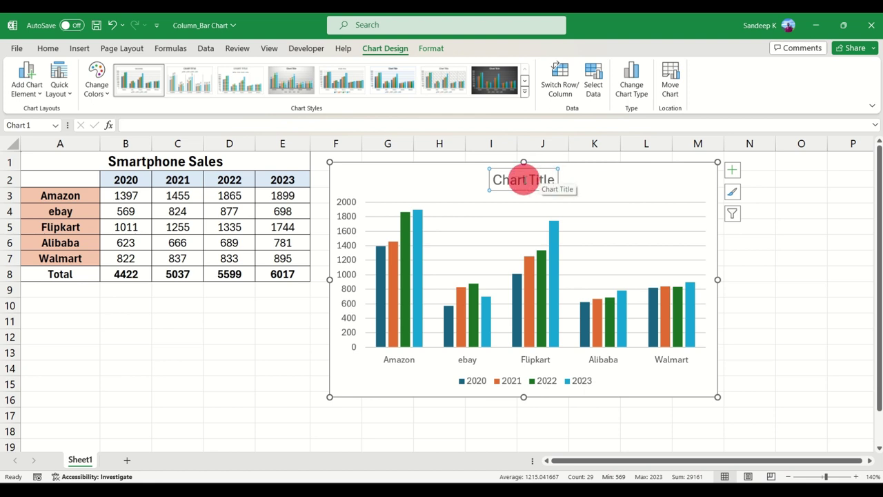
double_click(522, 176)
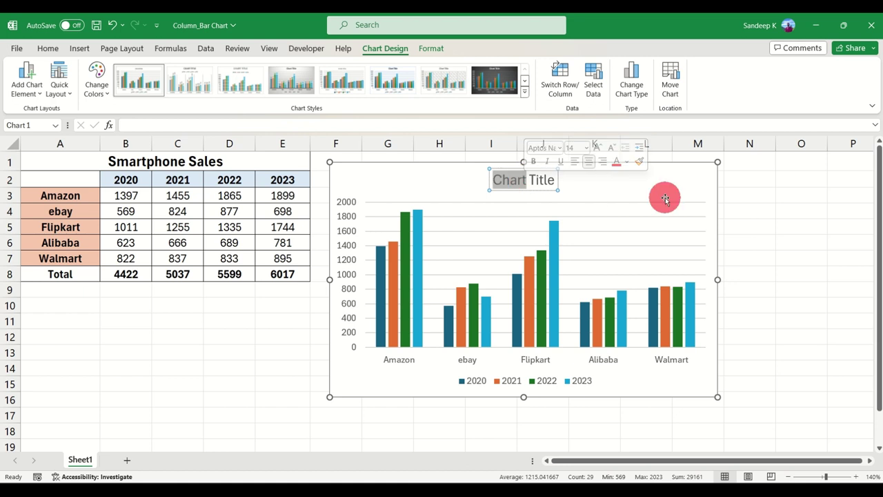
triple_click(545, 180)
left_click_drag(545, 179, 509, 177)
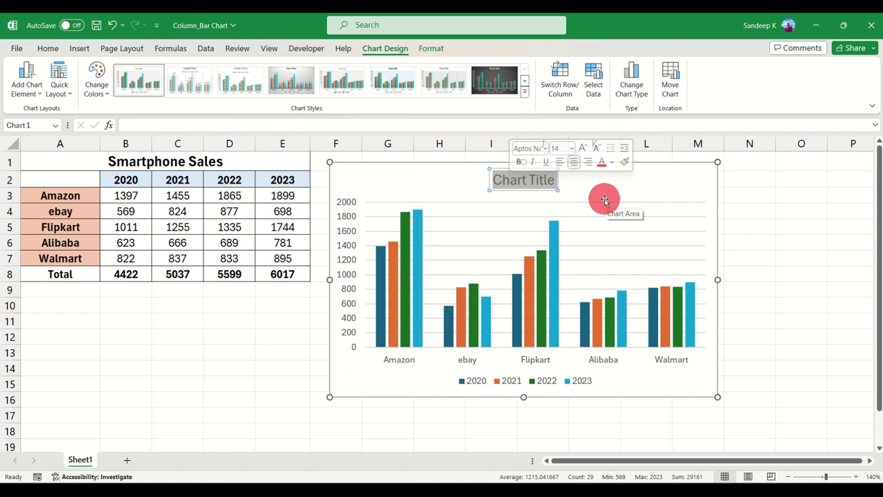
type("Sales")
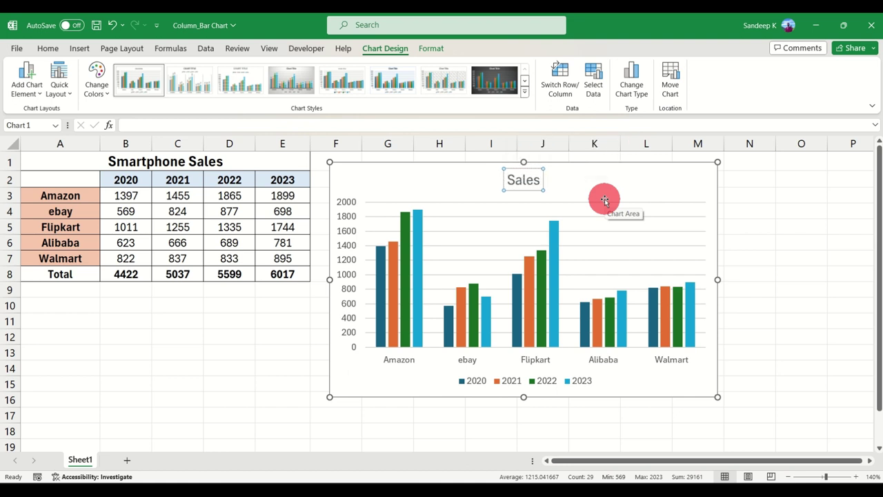
type(" Smartphone")
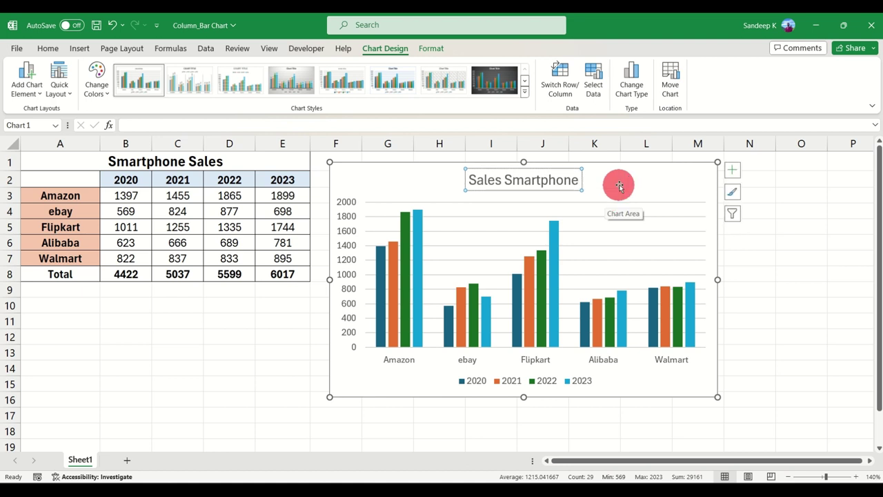
left_click(617, 184)
key("ctrl+z")
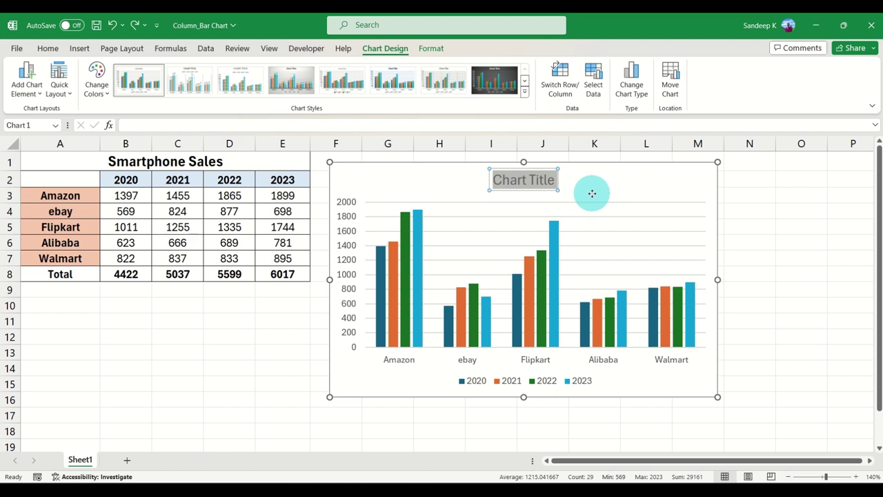
- Link the chart title to the table heading in cell A1 with the reference =Sheet1!$A$1
left_click(605, 186)
left_click(535, 184)
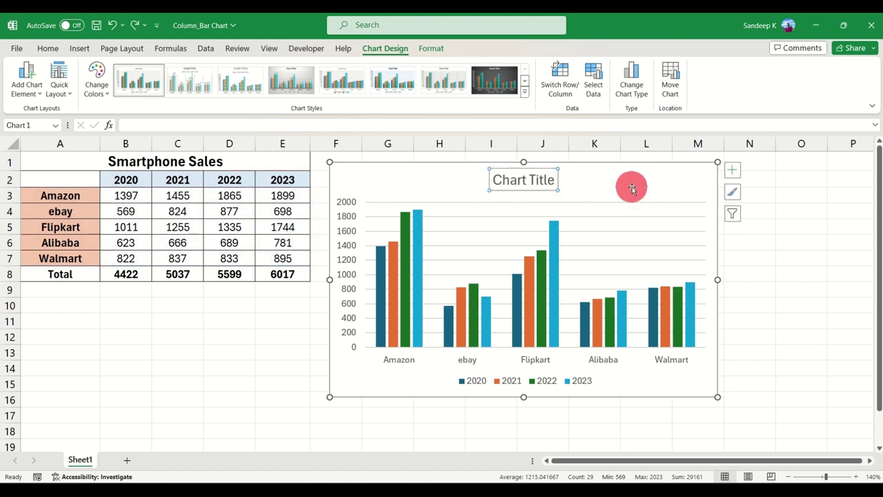
left_click(176, 126)
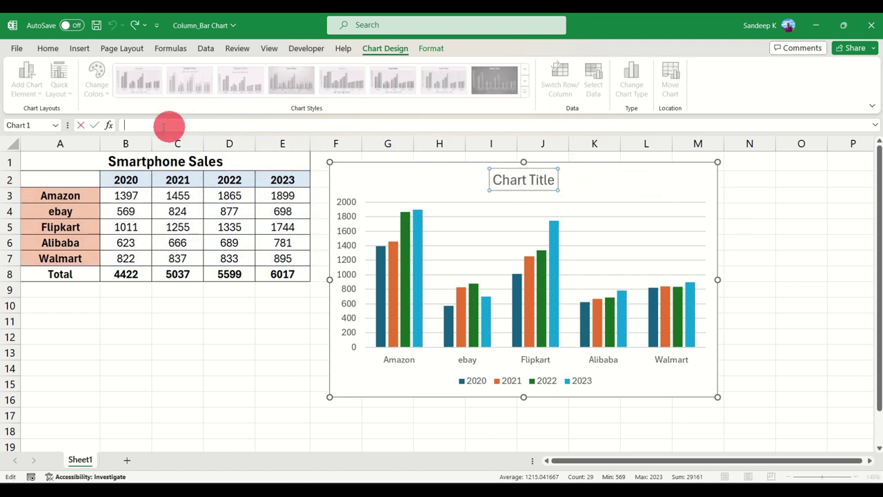
left_click(220, 129)
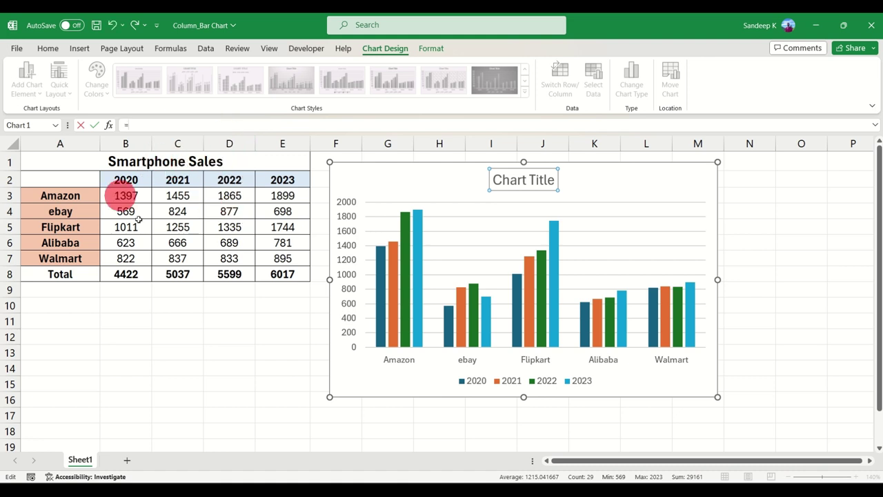
left_click(178, 162)
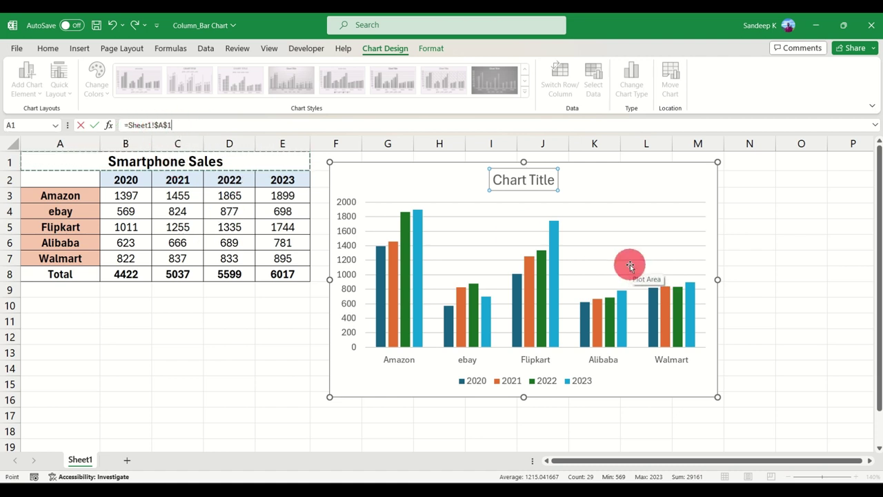
key("Return")
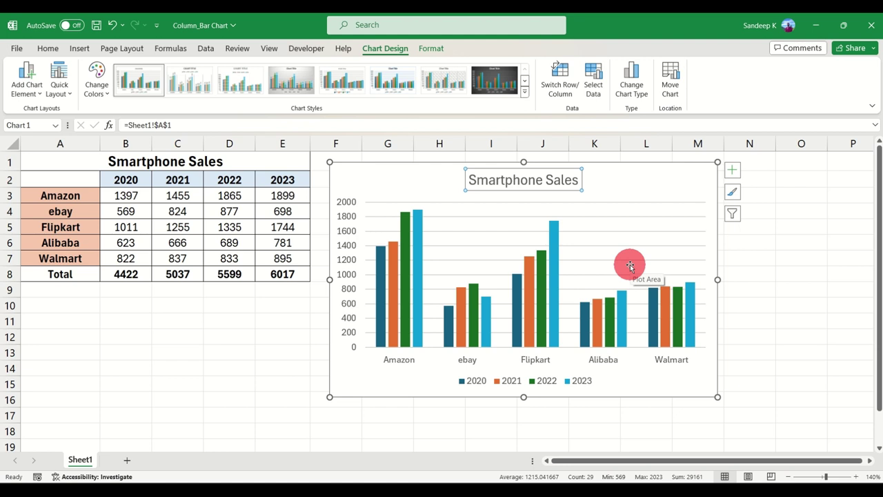
- Nudge the chart slightly down on the sheet and recolor its columns with the first Monochromatic palette, dark blue to light grey
left_click(614, 181)
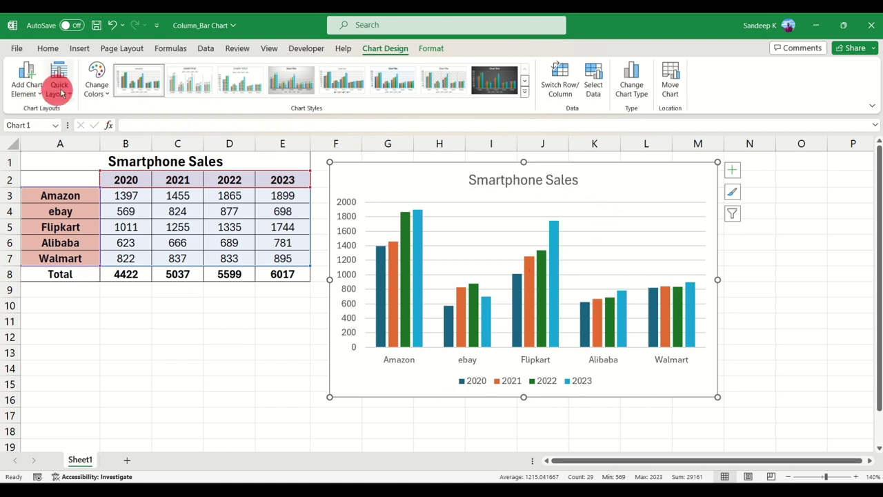
left_click_drag(612, 179, 611, 185)
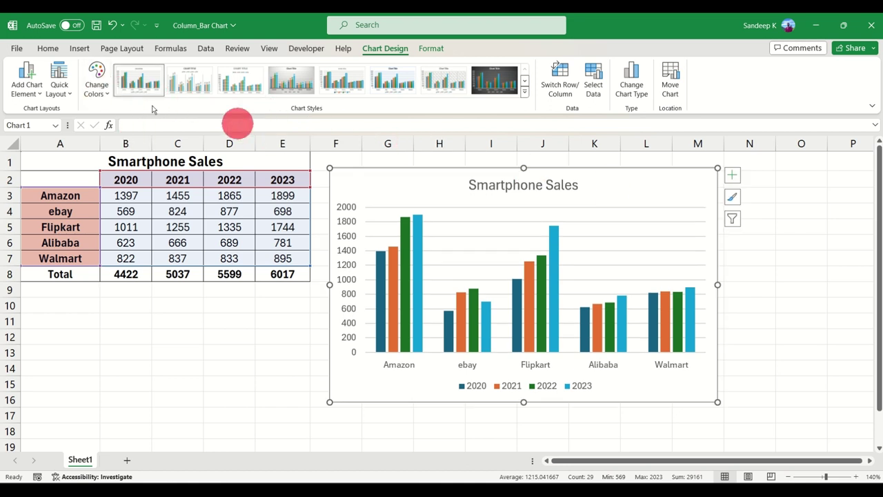
left_click(97, 85)
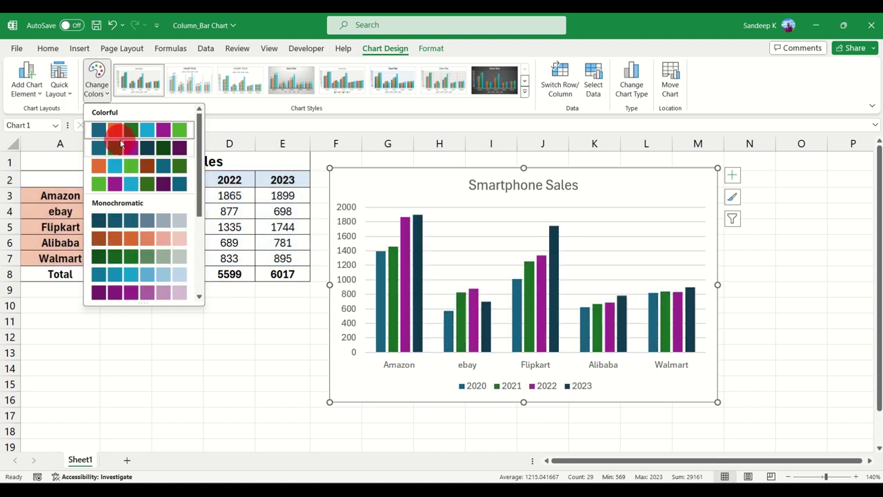
left_click(115, 222)
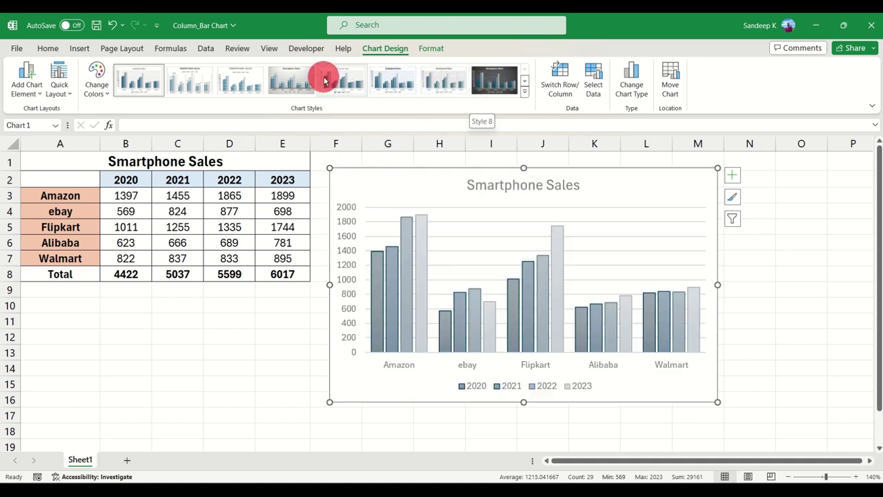
left_click(231, 81)
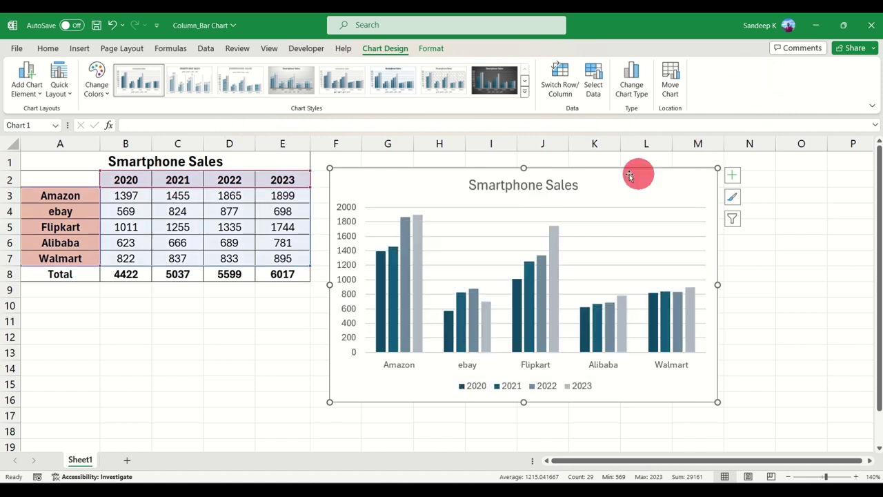
- Examine the name and value ranges of the 2020 series in the chart's data source, and cancel without editing them
left_click(596, 88)
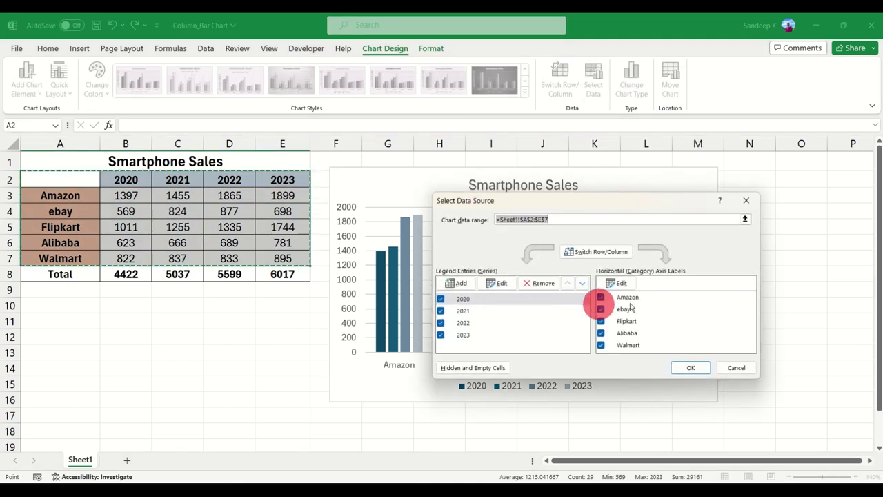
left_click_drag(625, 199, 726, 193)
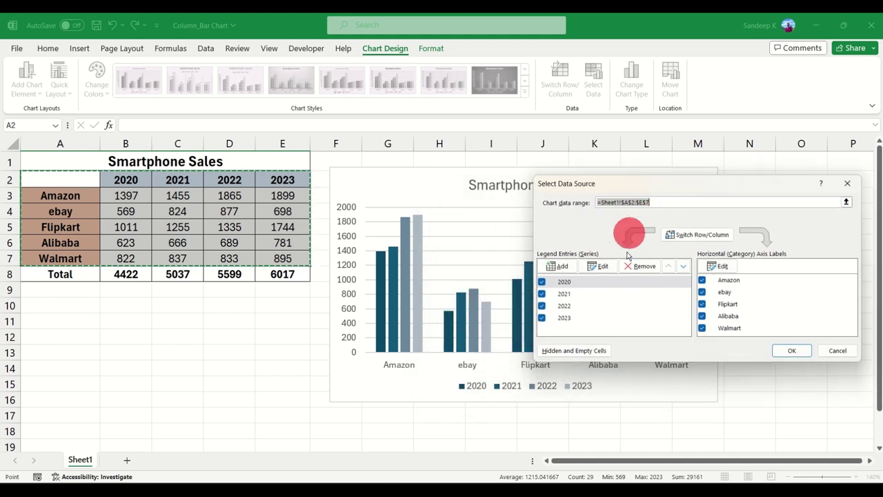
left_click(610, 267)
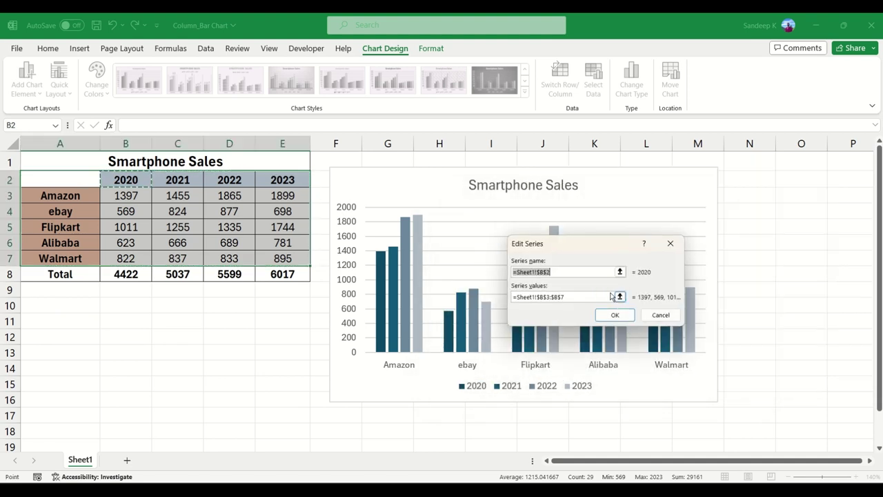
left_click_drag(605, 238, 701, 207)
left_click(664, 236)
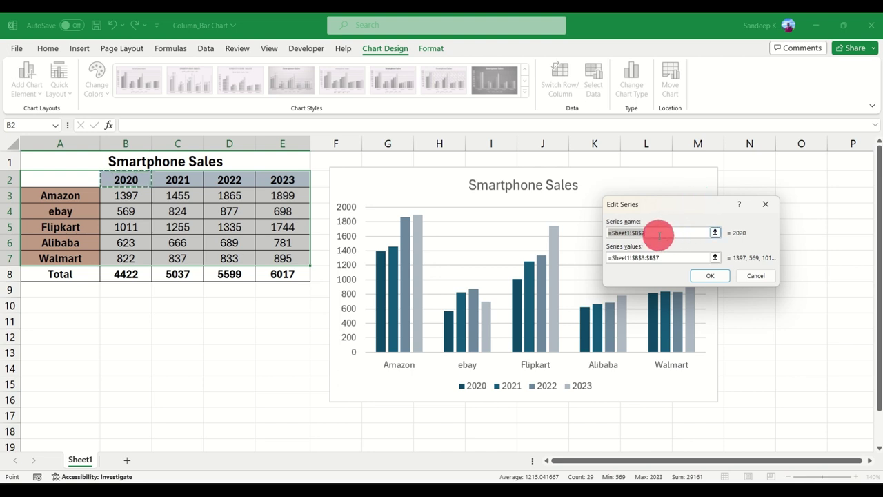
left_click(661, 255)
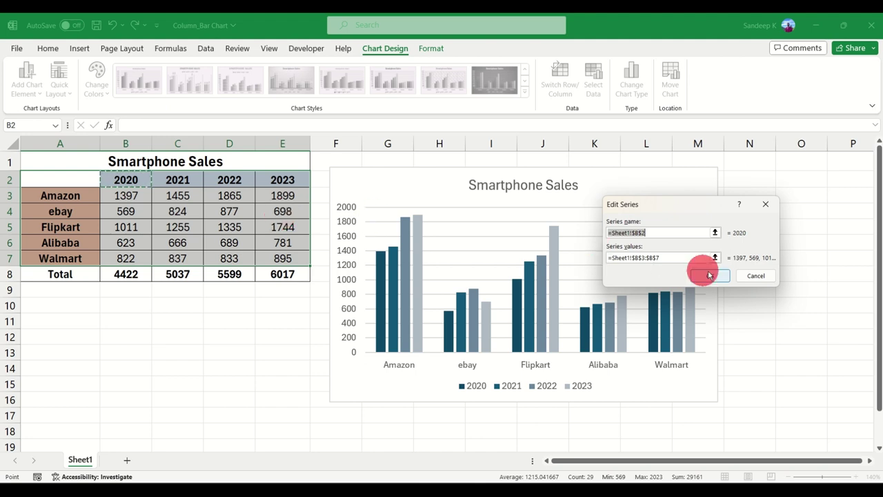
left_click(624, 258)
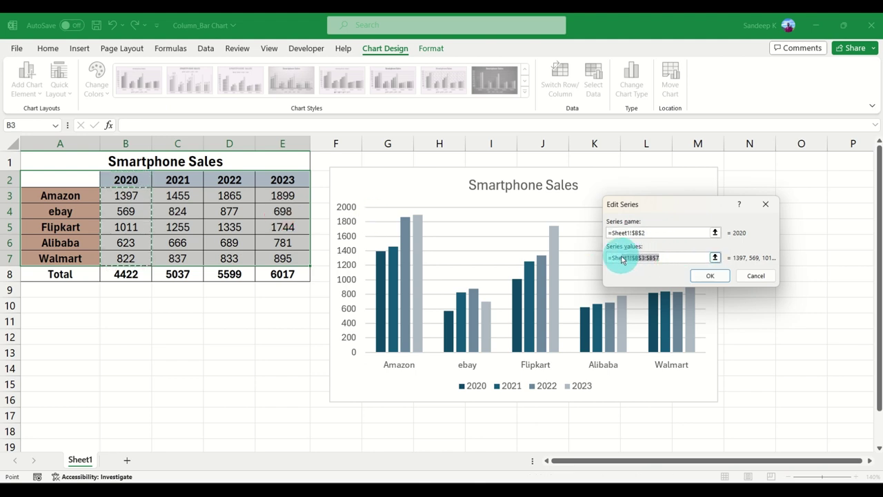
left_click(678, 256)
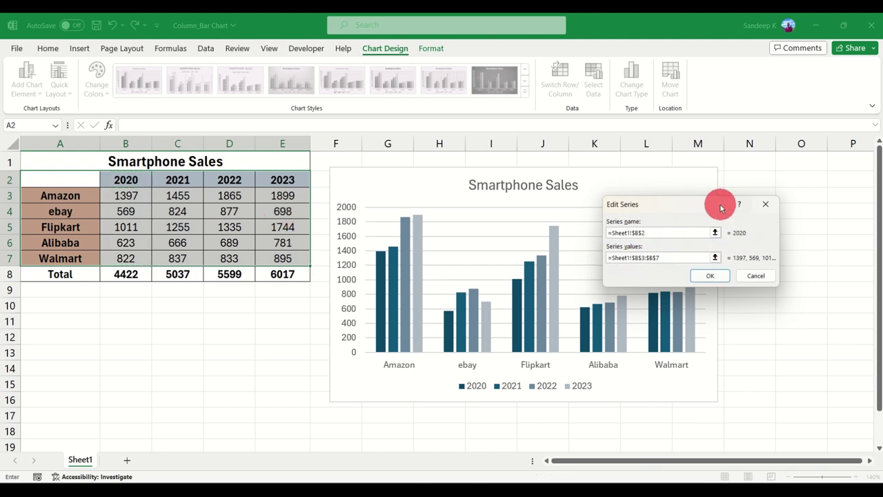
left_click_drag(721, 209, 684, 203)
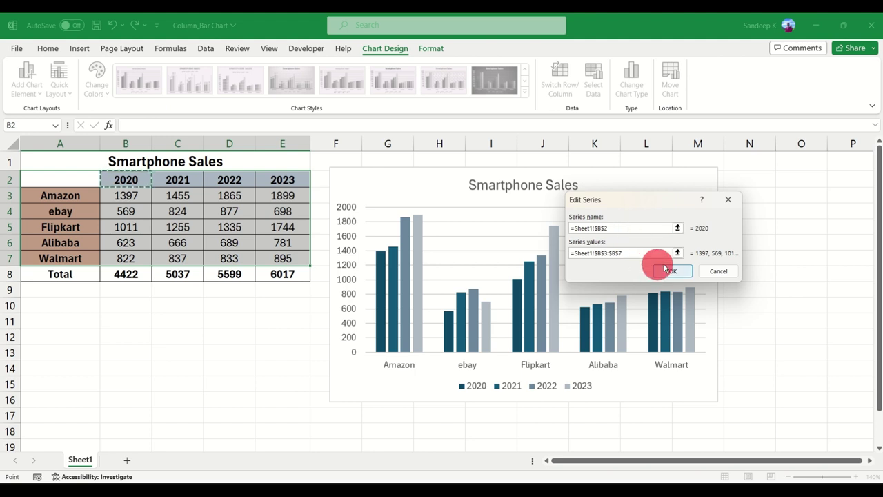
left_click(711, 271)
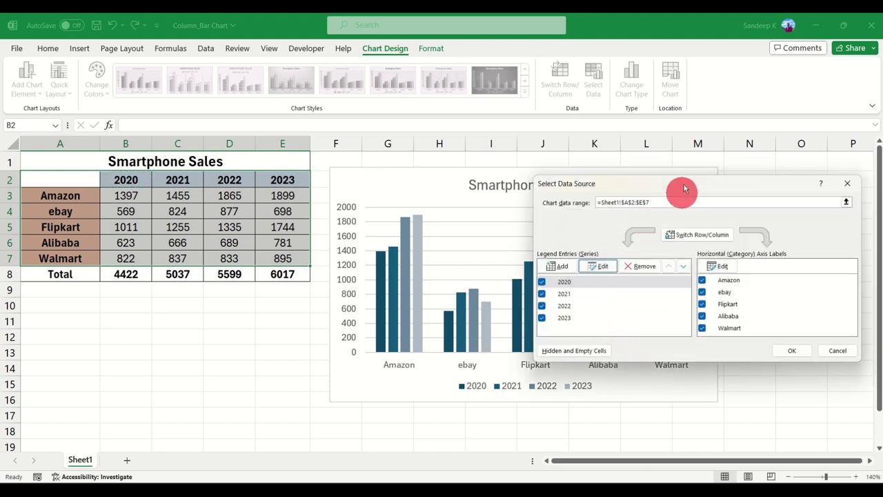
left_click_drag(684, 189, 657, 185)
left_click(821, 353)
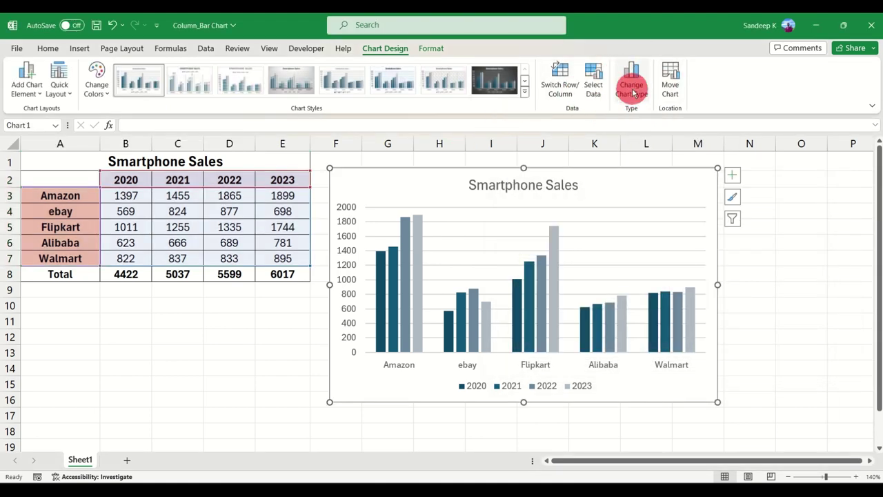
- Preview the chart's data as Line, Pie, Bar, Area and X Y (Scatter) chart types
left_click(634, 92)
left_click(360, 136)
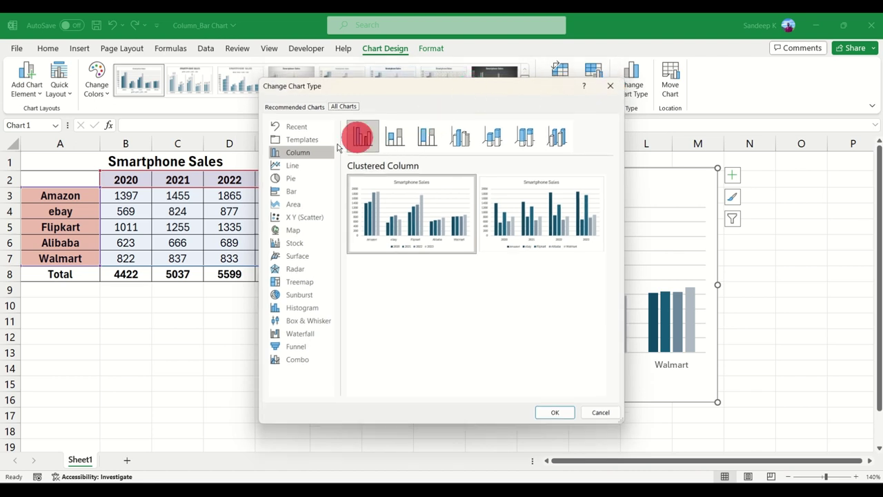
left_click(308, 165)
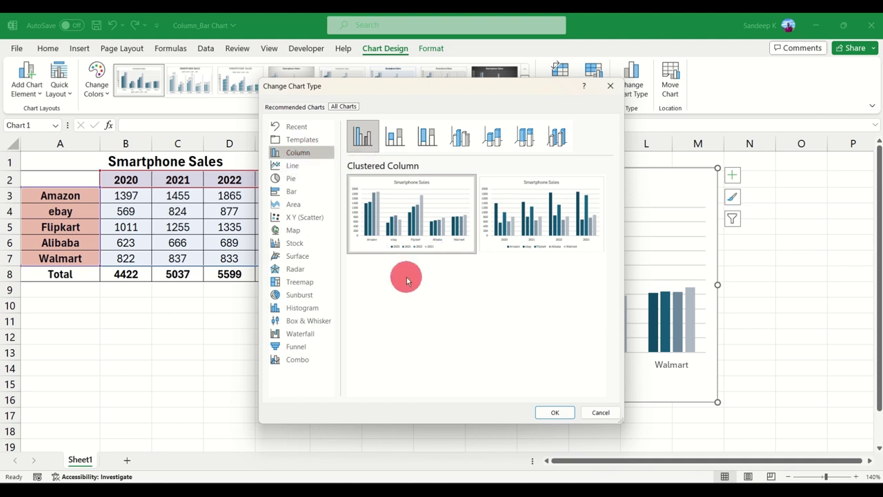
left_click(311, 166)
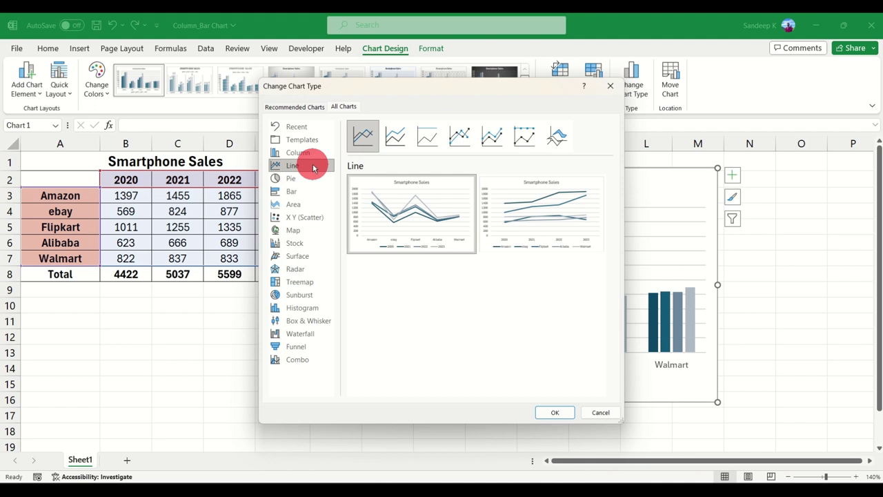
left_click(312, 180)
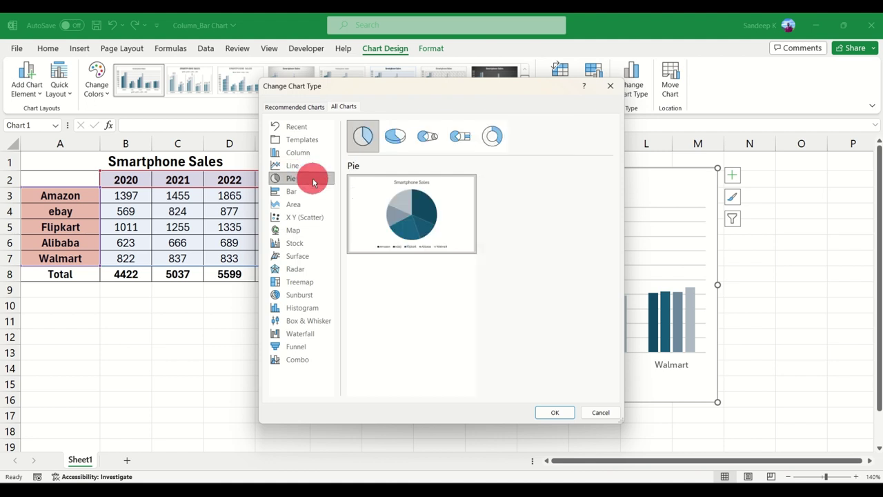
left_click(314, 191)
left_click(315, 207)
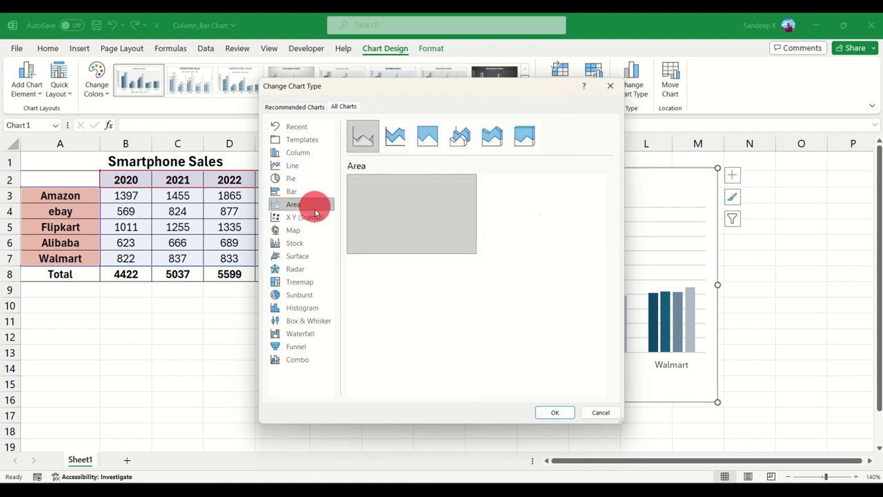
left_click(316, 218)
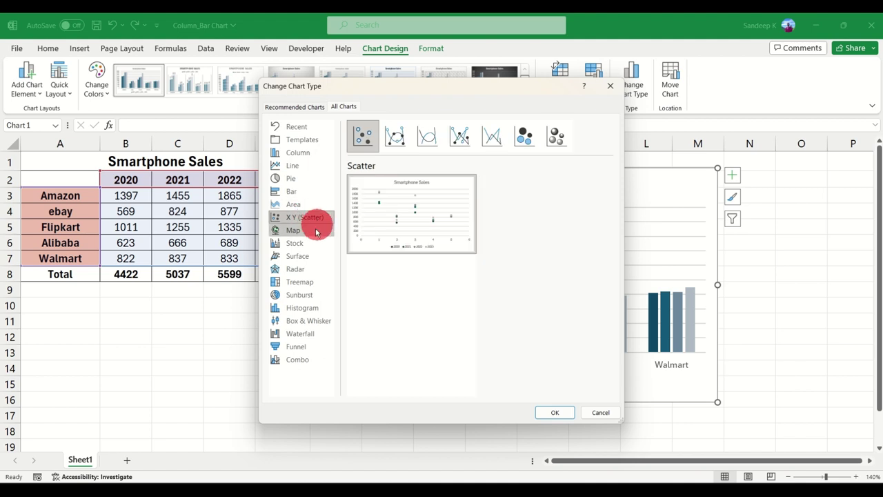
left_click(312, 165)
- Preview the stacked, 100% stacked and 3-D Column subtypes, return to Clustered Column, and cancel the chart type change
left_click(316, 153)
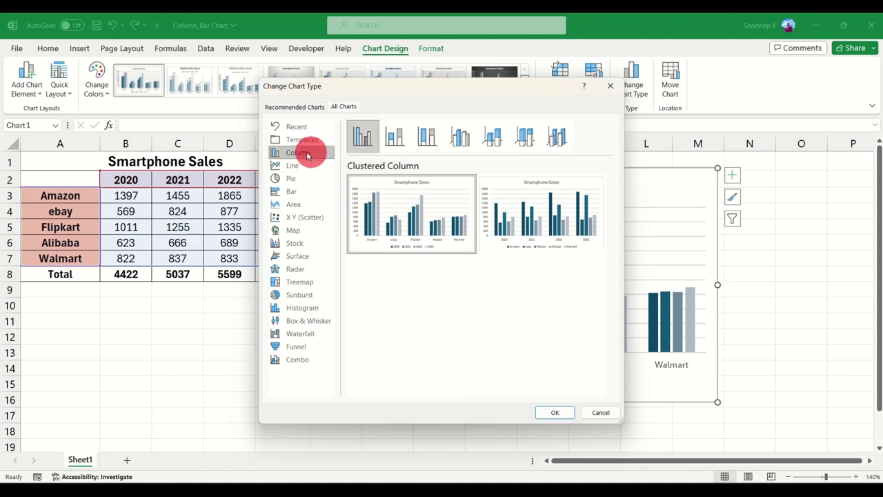
left_click(394, 137)
left_click(427, 137)
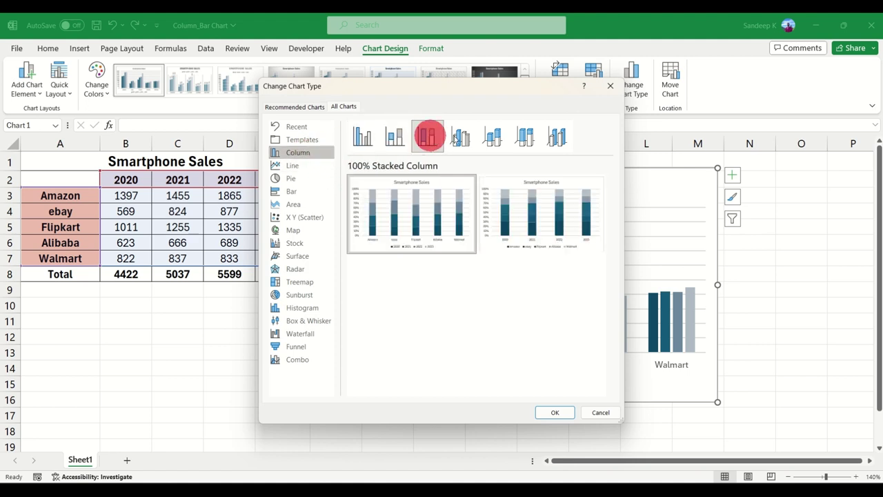
left_click(461, 136)
left_click(501, 138)
left_click(526, 137)
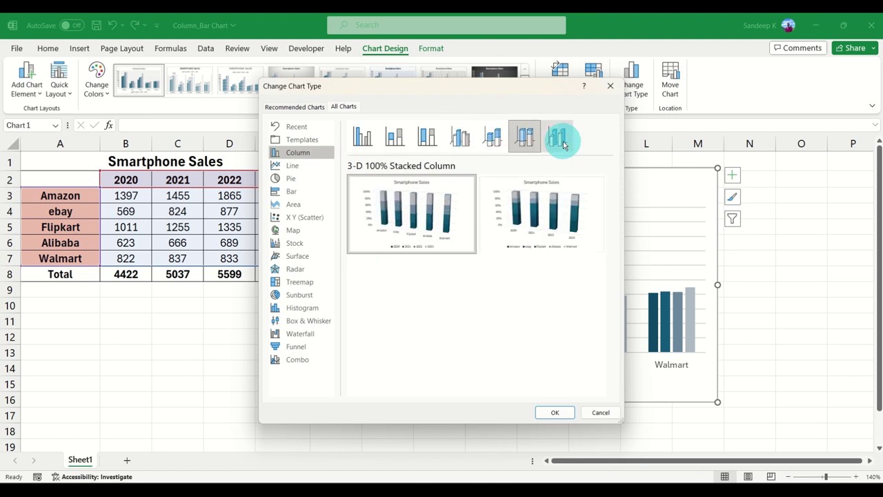
left_click(557, 136)
left_click(363, 137)
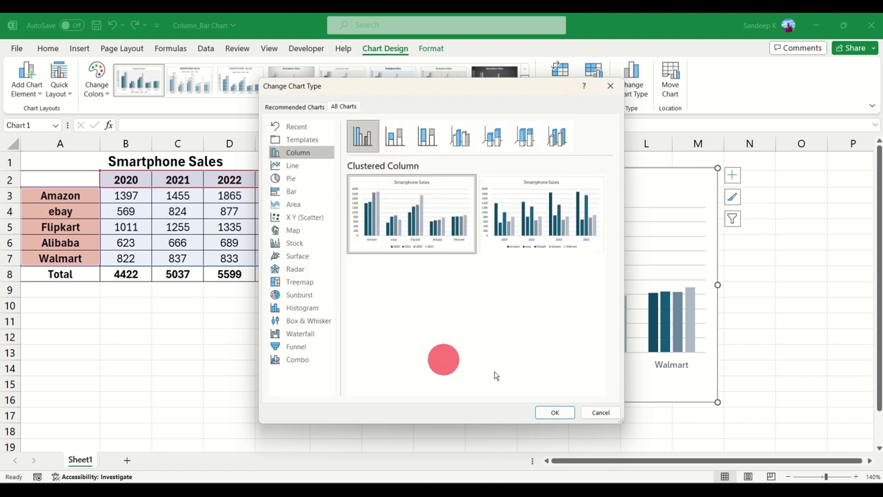
left_click(600, 412)
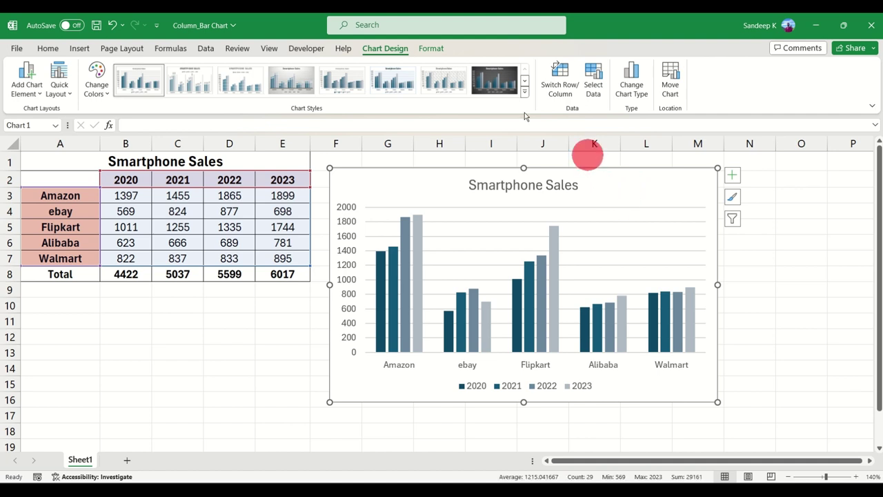
- View the chart's shape and text formatting options, shift the chart slightly right on the sheet, and return to the chart design options
left_click(426, 48)
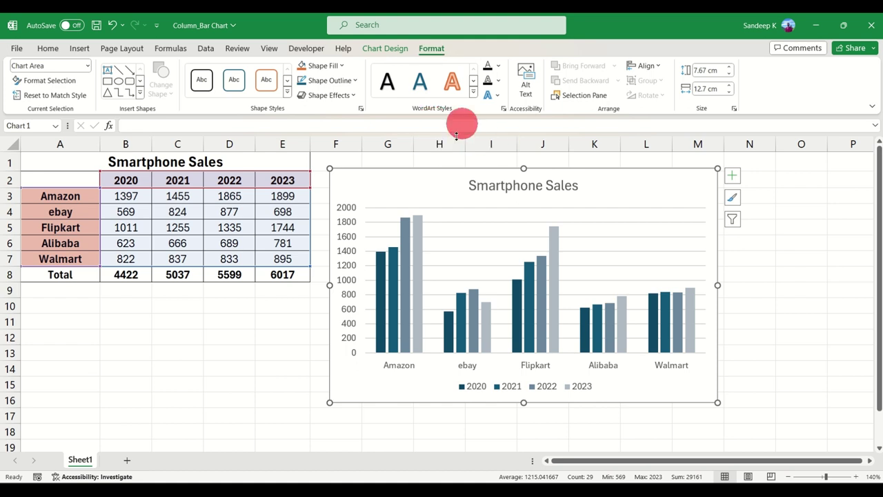
left_click_drag(619, 199, 635, 182)
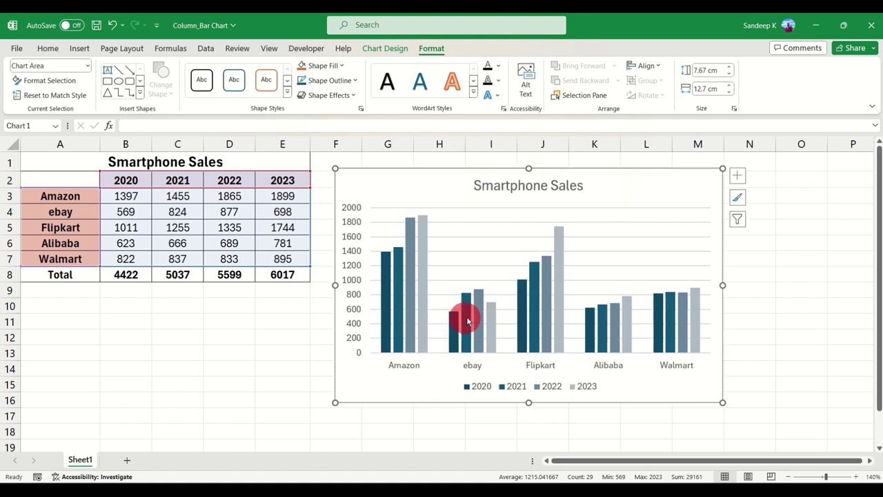
mouse_move(481, 308)
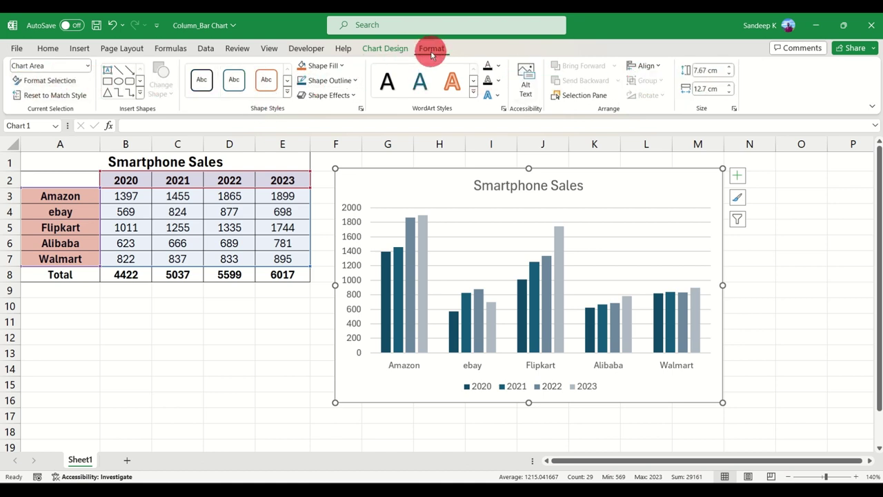
left_click(390, 49)
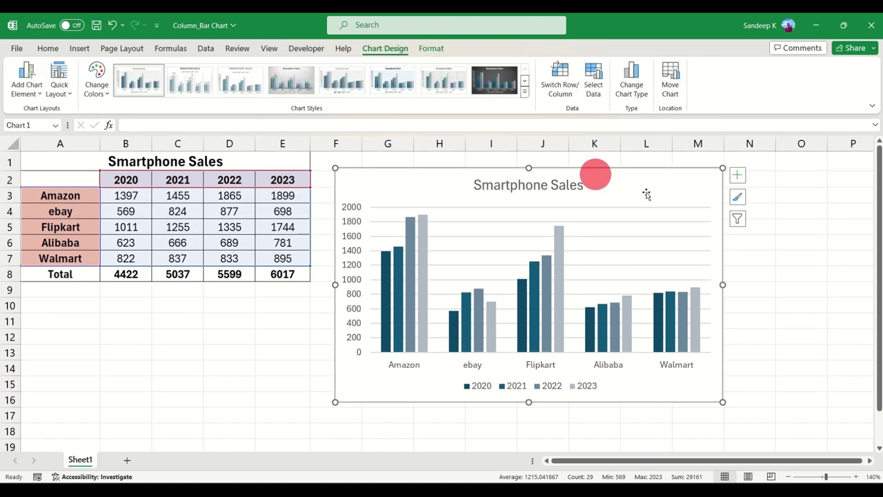
- Shift the chart slightly down and to the left on the sheet
left_click_drag(669, 188, 669, 191)
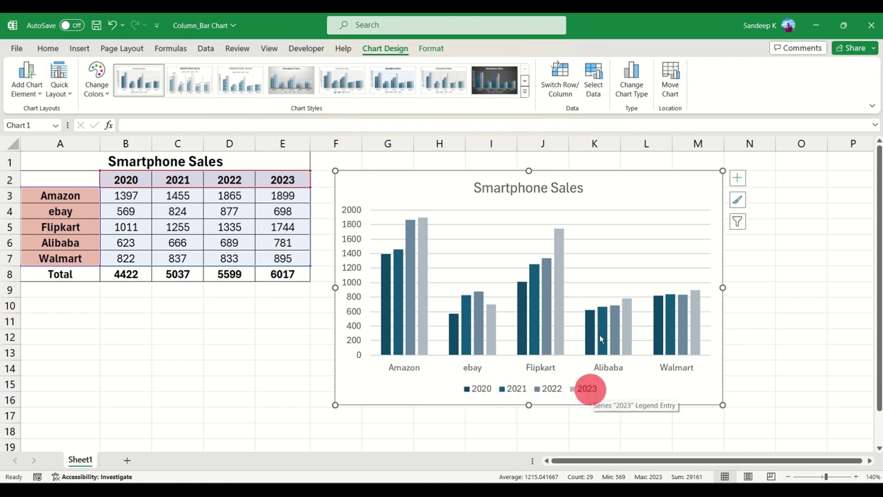
left_click_drag(635, 191, 629, 191)
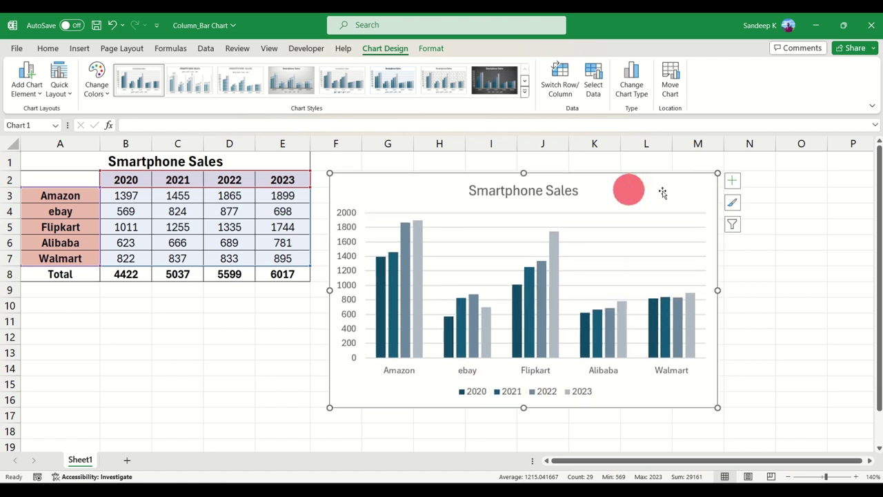
left_click(651, 193)
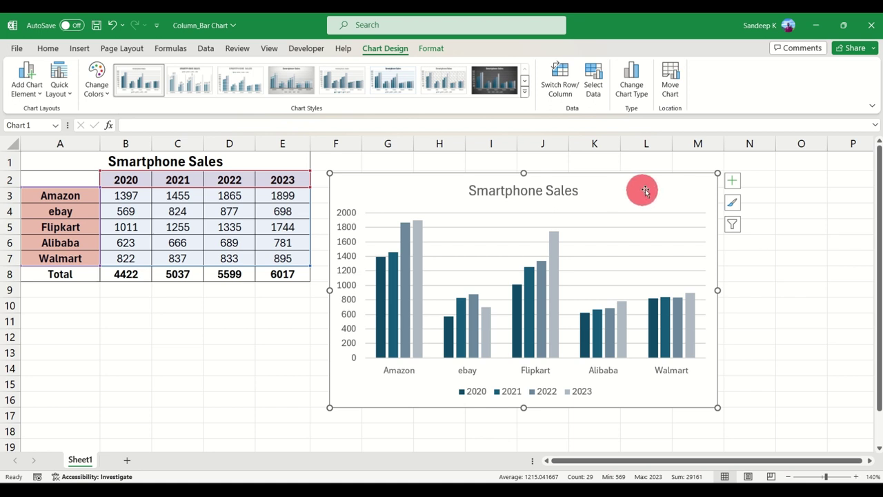
- Add axis titles to both axes of the Smartphone Sales chart
left_click(734, 182)
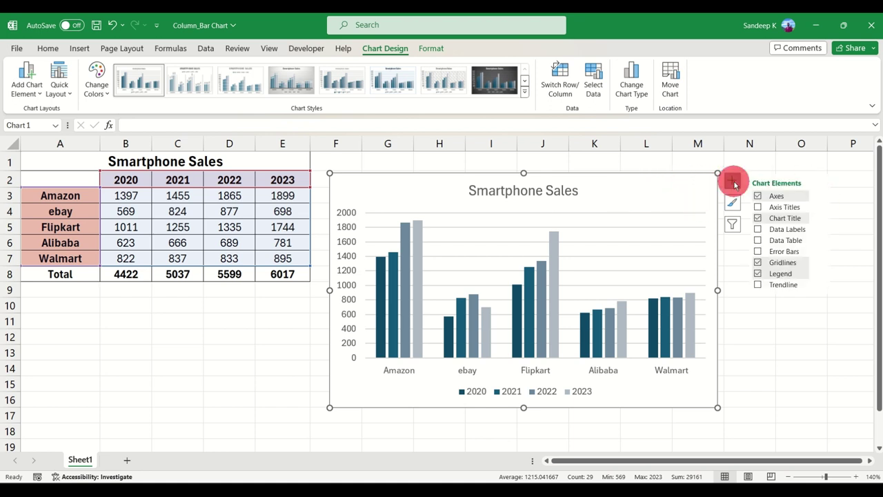
left_click(782, 209)
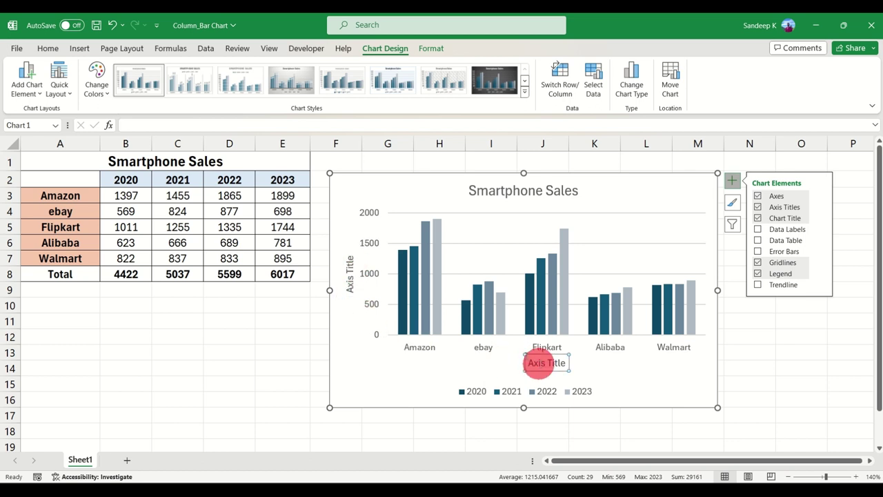
left_click(348, 272)
left_click(546, 361)
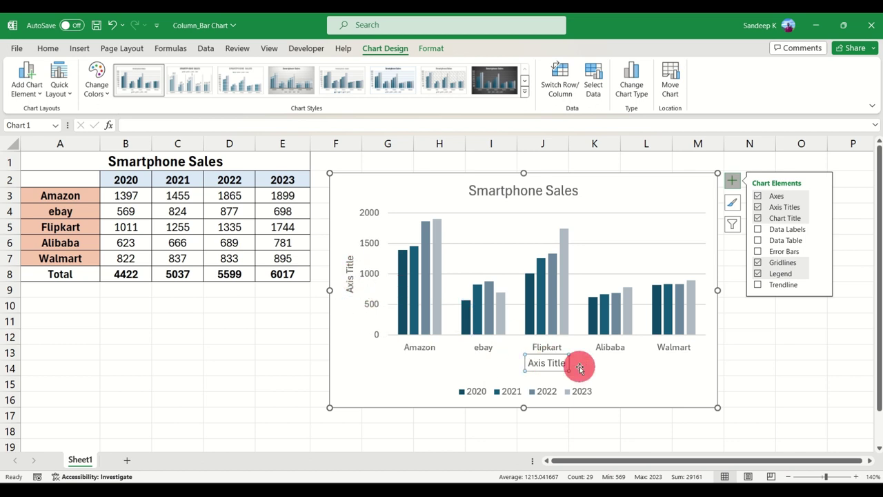
- Change the vertical axis title's text to Units Sold
left_click(350, 272)
double_click(349, 273)
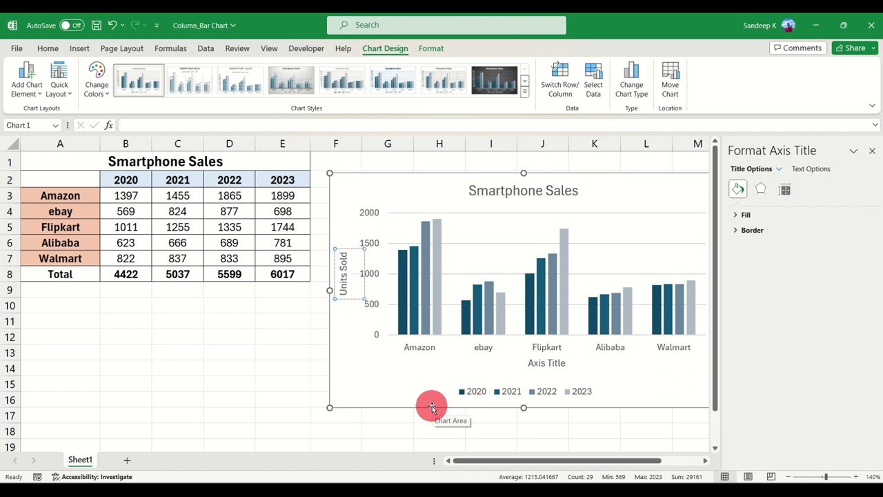
left_click(432, 408)
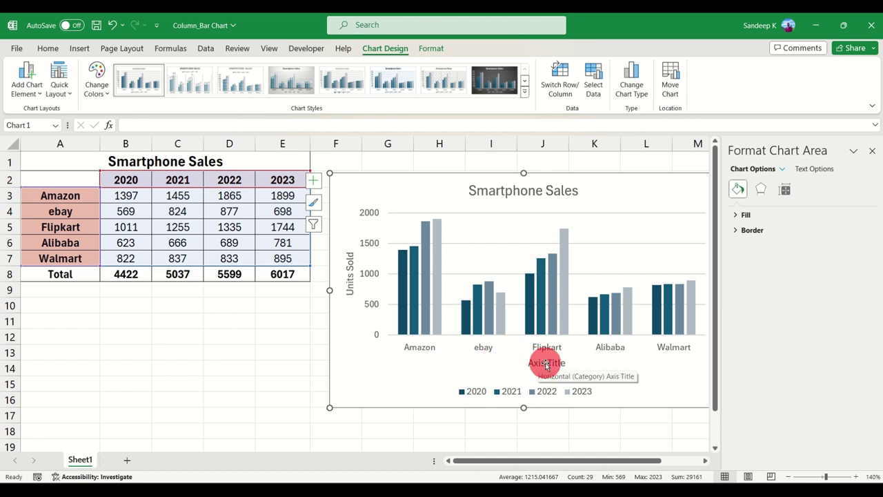
- Change the horizontal axis title's text to Companies
triple_click(545, 364)
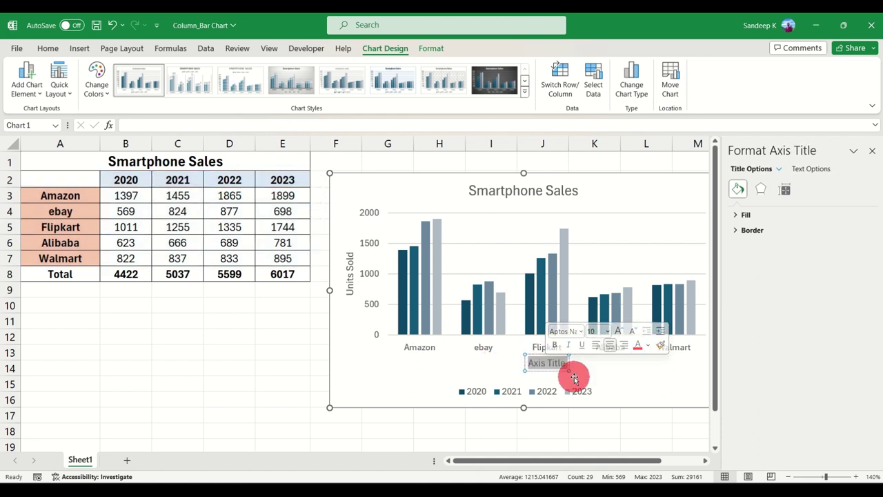
type("Yea")
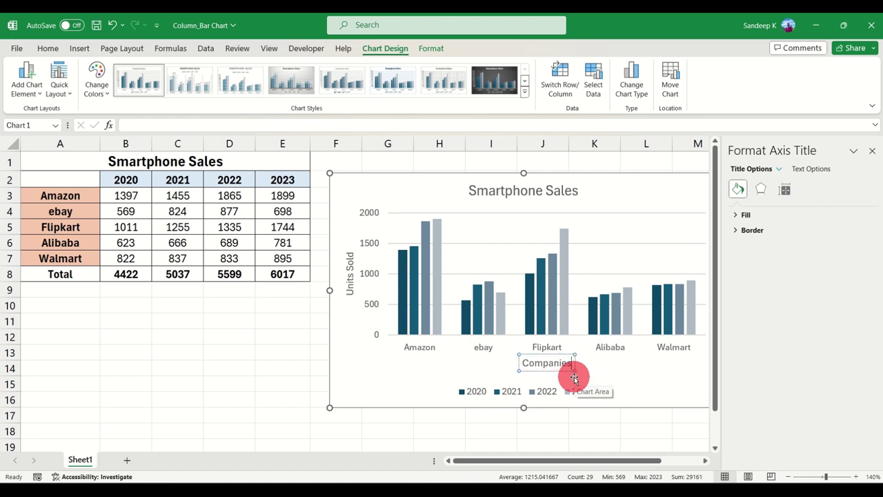
key("Return")
key("BackSpace")
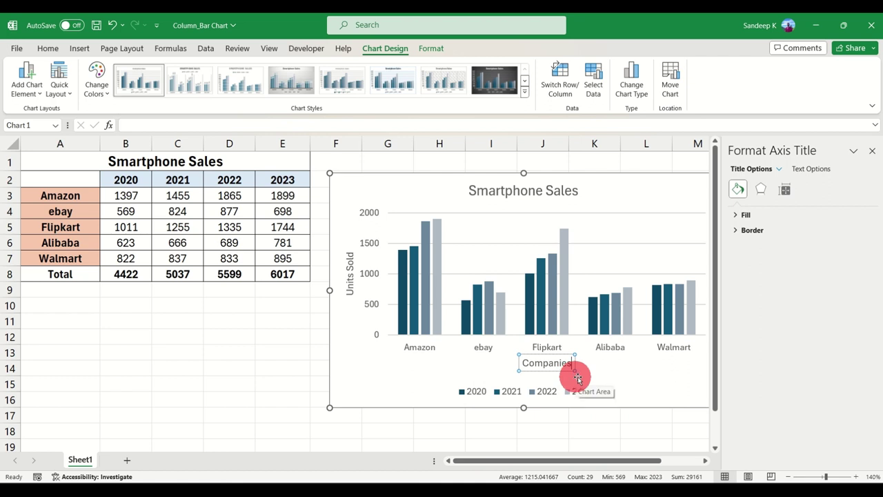
left_click(654, 371)
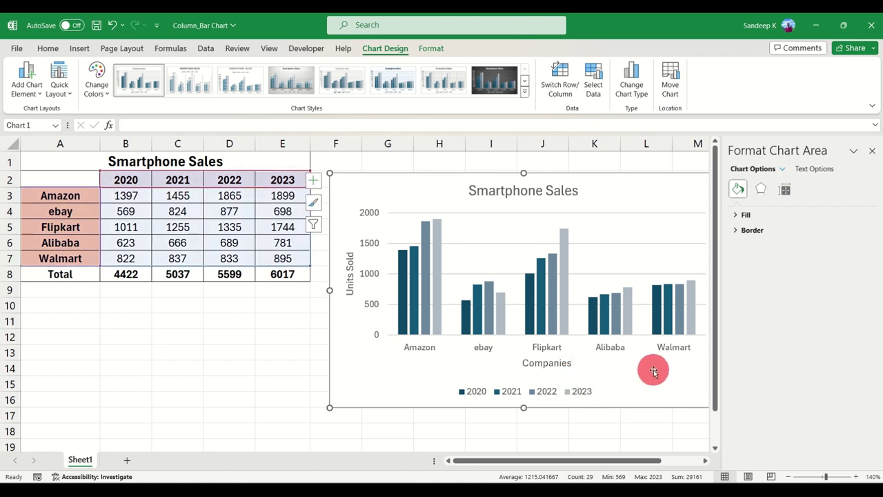
- Move the horizontal axis title to the start of the legend row and change its text to Year
left_click(564, 363)
left_click_drag(563, 378, 442, 394)
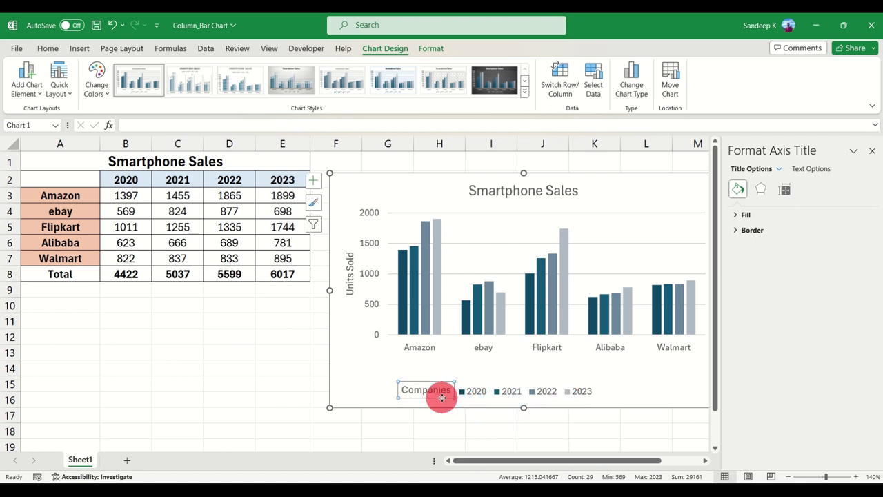
double_click(428, 391)
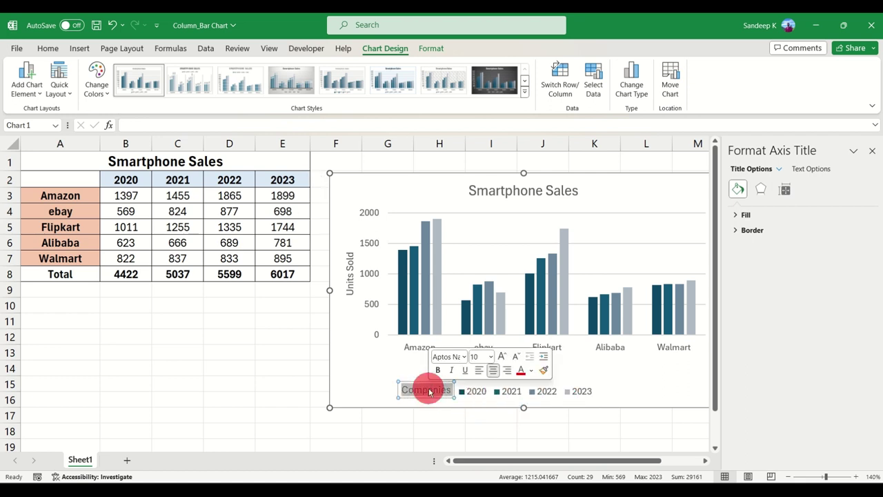
type("yea")
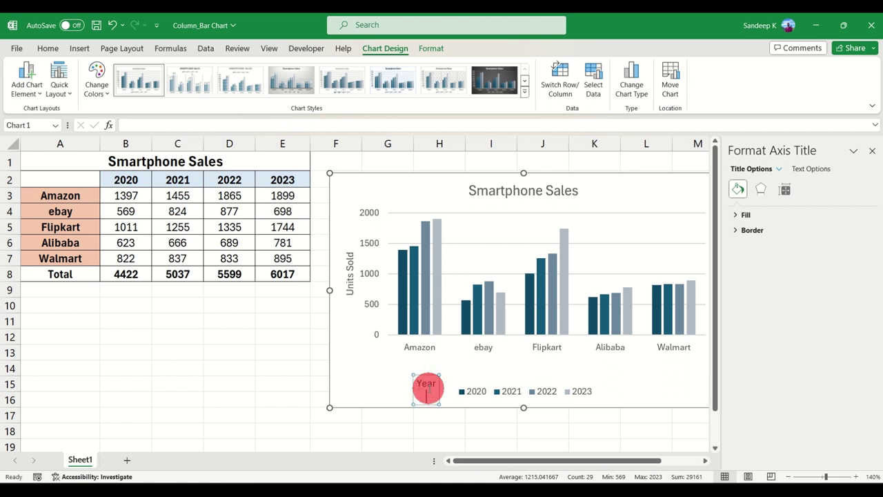
left_click(641, 375)
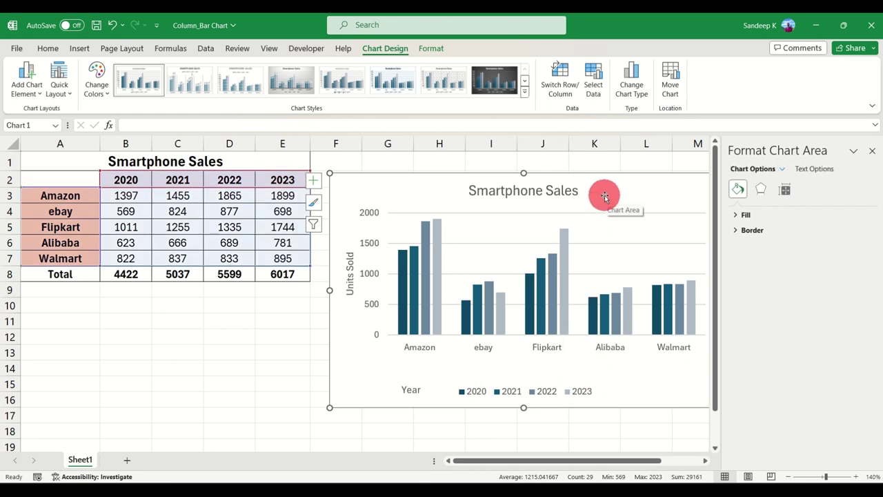
- Insert a text box reading Companies inside the chart, between the category labels and the legend
left_click(80, 48)
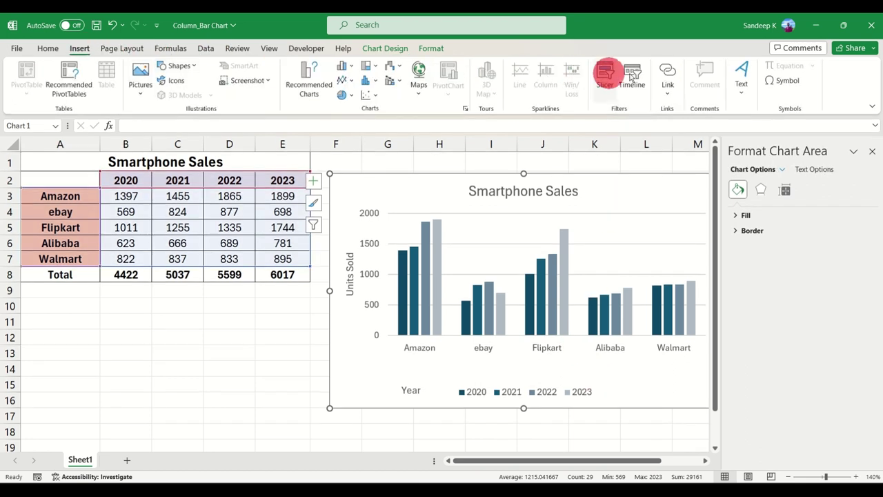
left_click(741, 78)
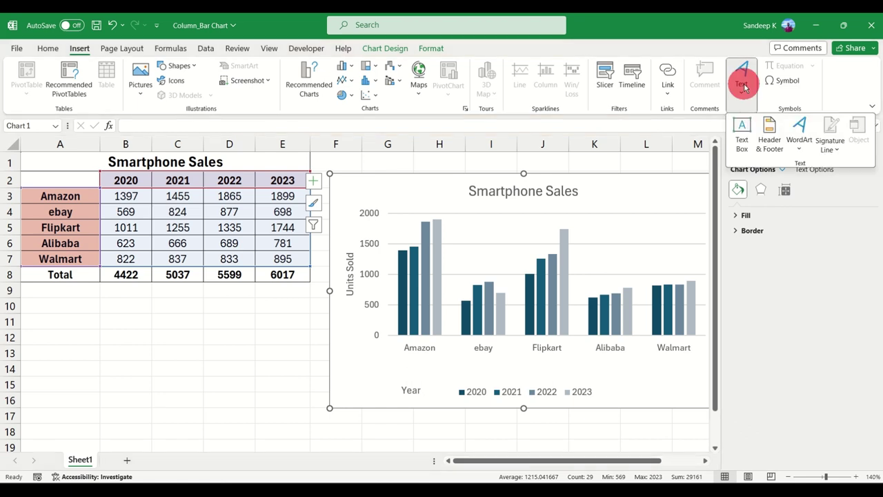
left_click(741, 140)
left_click_drag(494, 364, 580, 376)
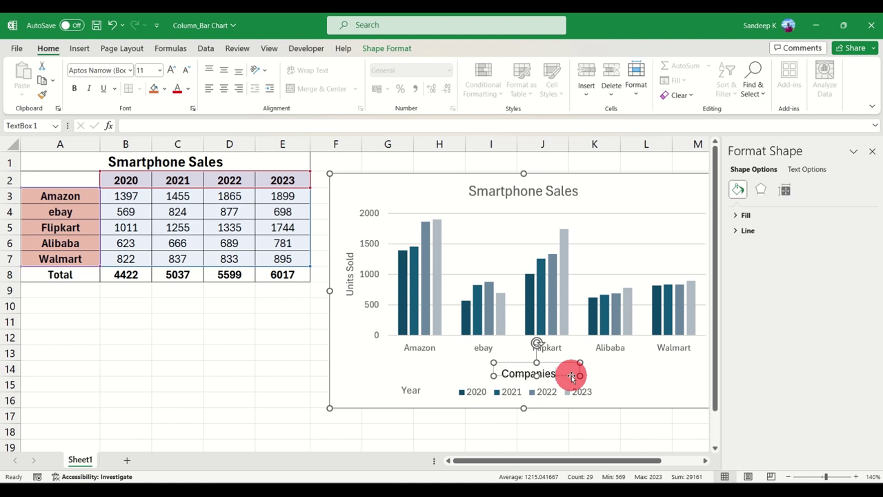
left_click(626, 375)
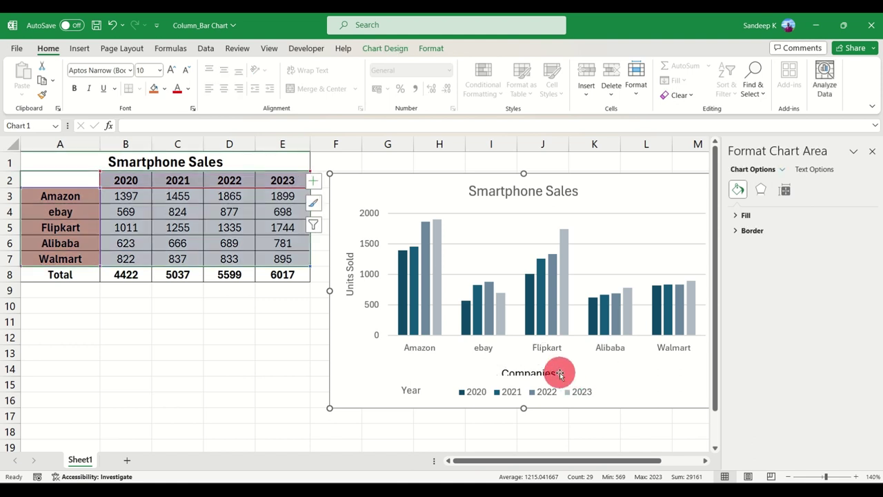
- Make the Companies text box taller so its text fits, and move it up just below the category labels
left_click(529, 374)
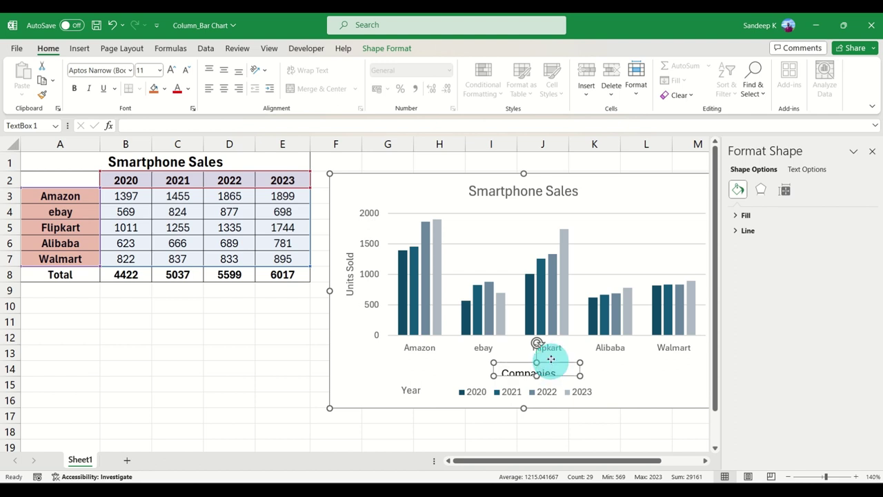
left_click_drag(551, 359, 538, 377)
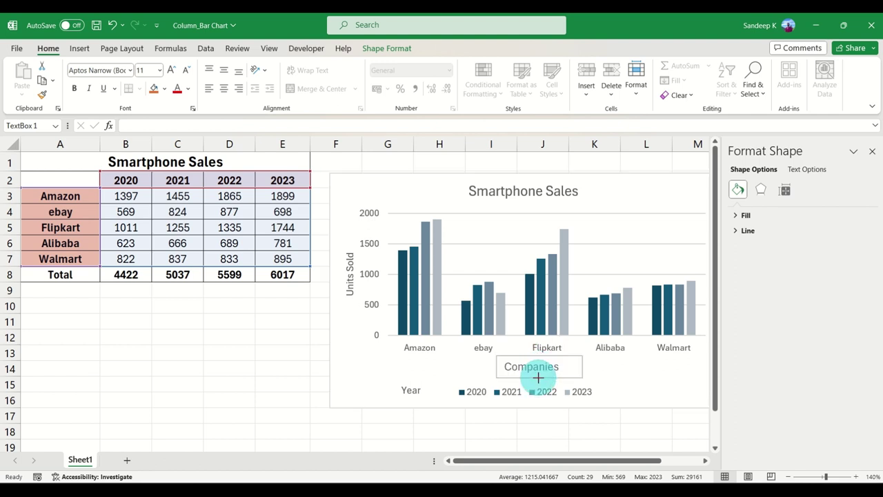
left_click(626, 375)
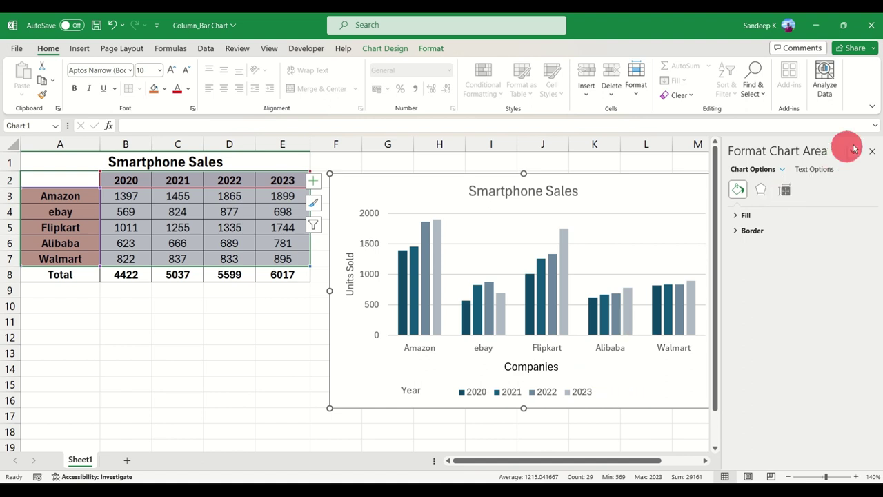
- Set the vertical axis minimum bound to 500 and close the axis formatting options
left_click(350, 276)
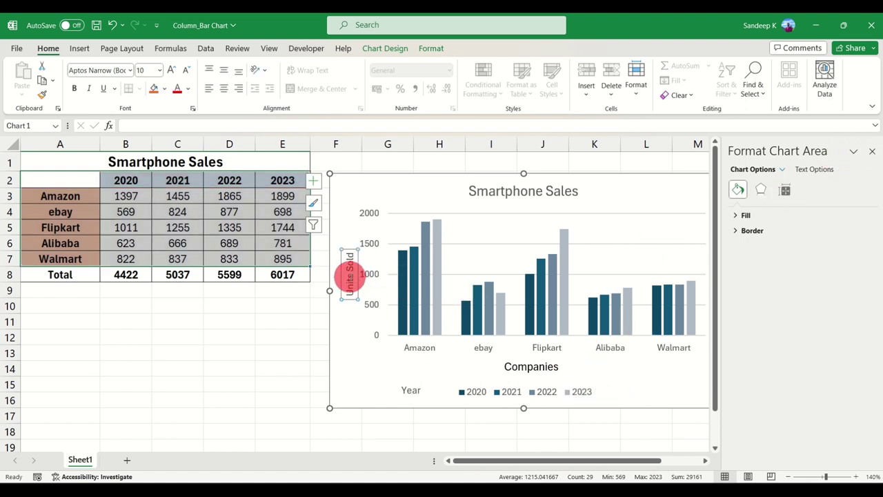
left_click(369, 213)
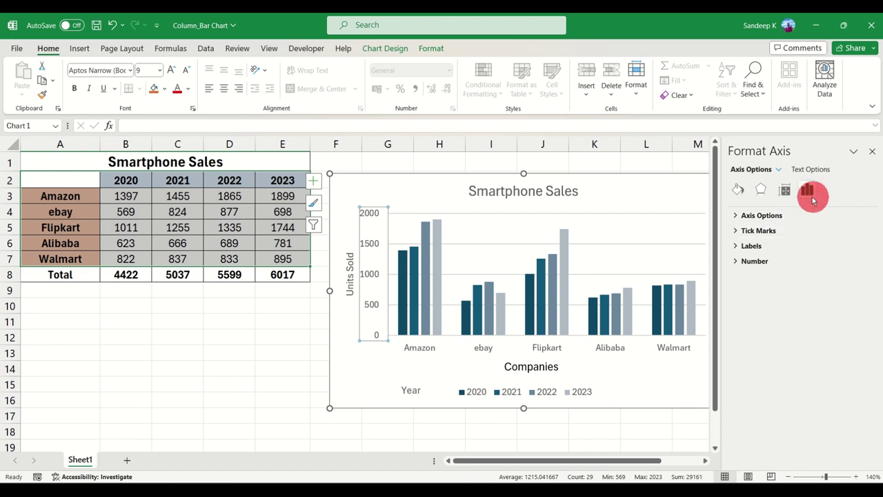
left_click(735, 217)
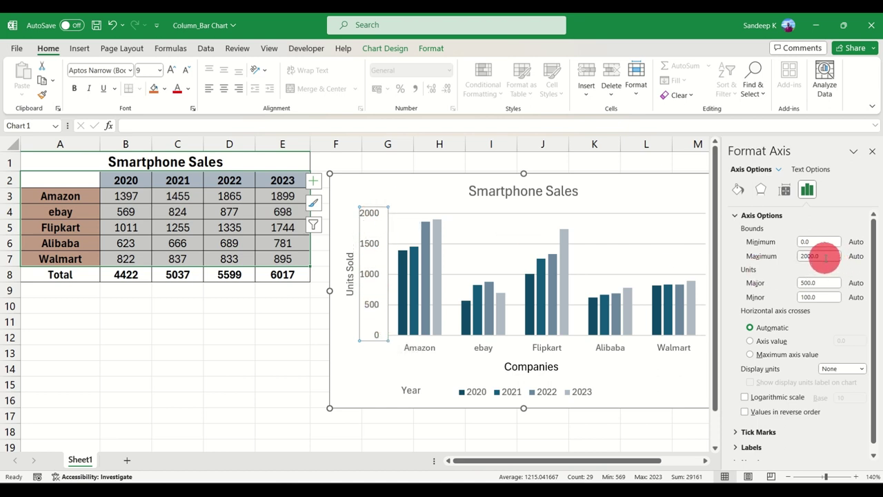
left_click(809, 242)
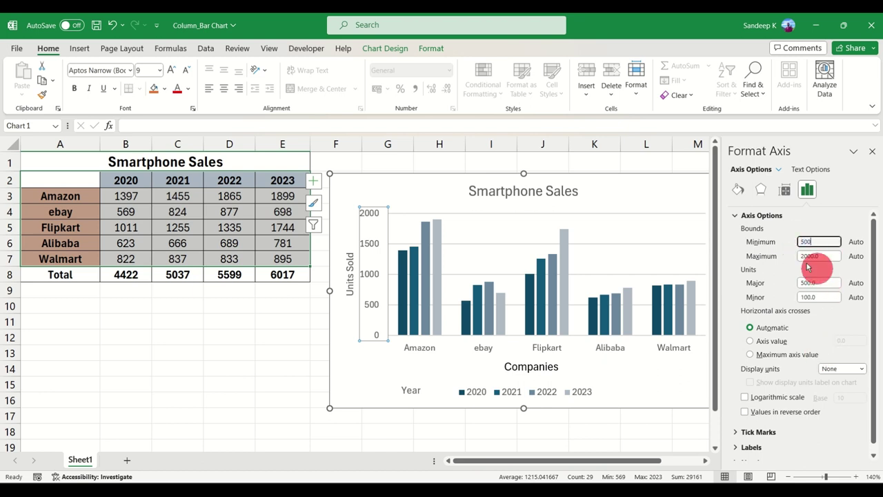
key("Return")
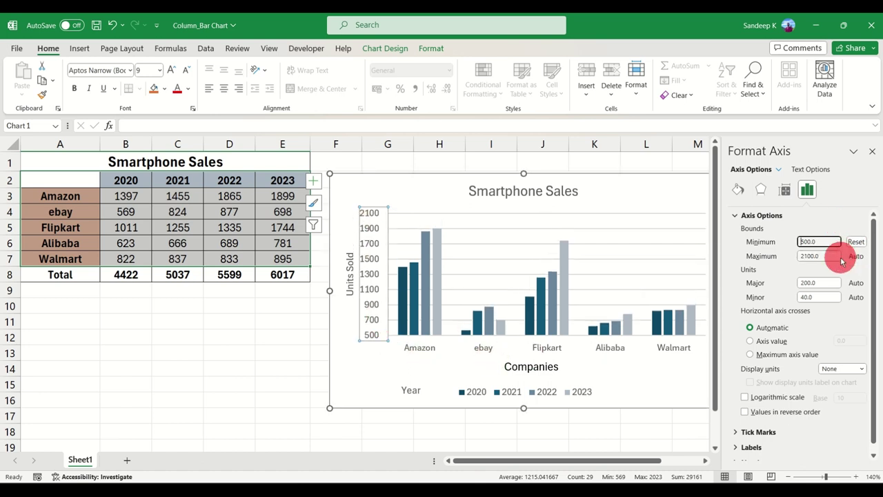
left_click_drag(835, 257, 820, 256)
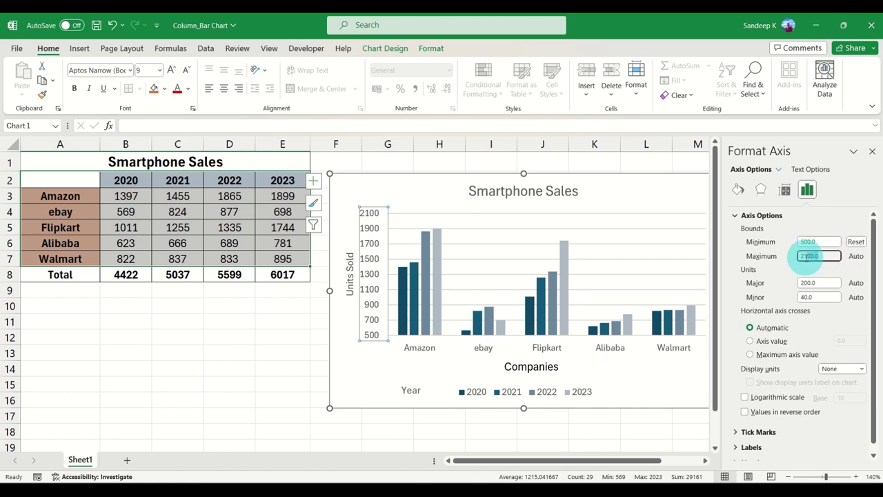
left_click(804, 255)
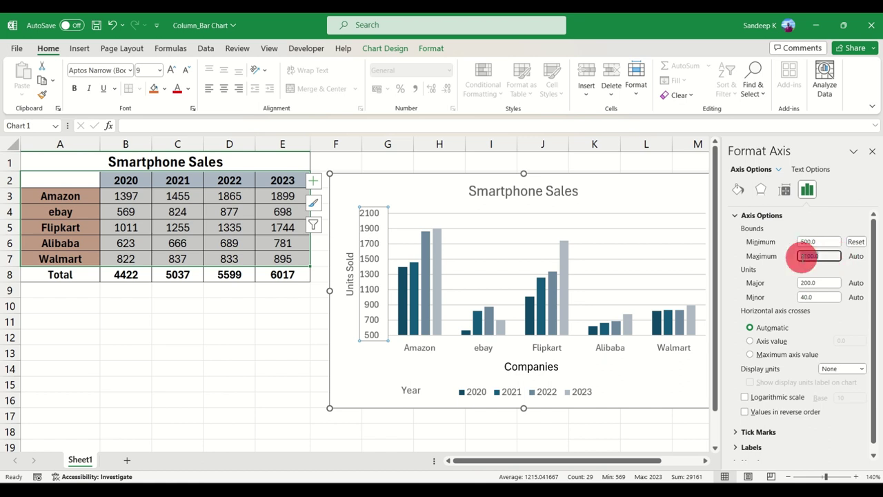
left_click(570, 191)
left_click(871, 150)
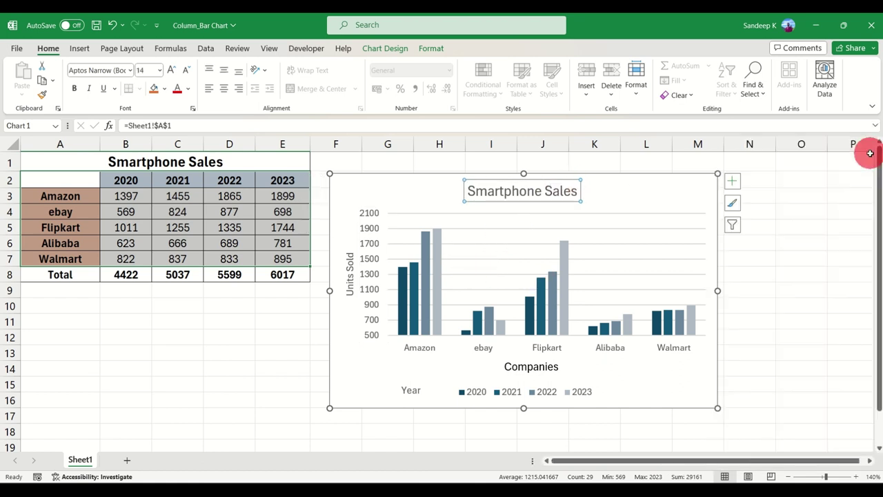
left_click(668, 197)
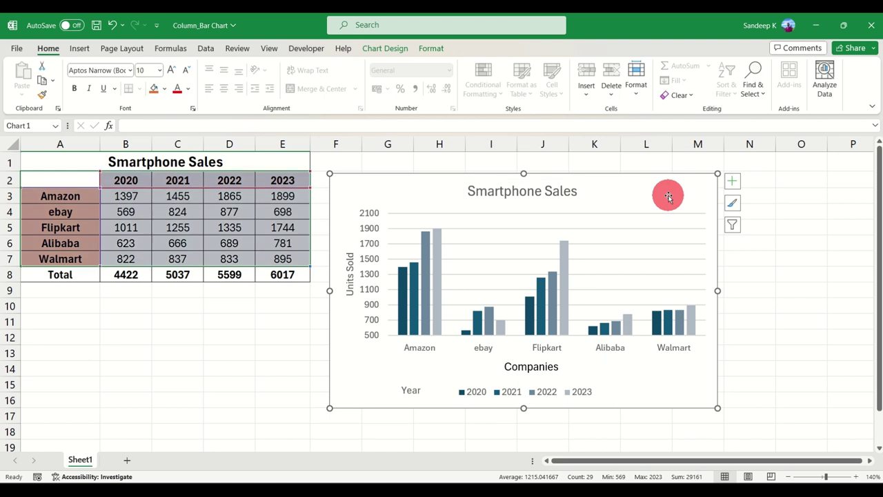
- Move the Year title right so it sits next to the legend entries, and return to the chart design options
left_click(410, 390)
left_click(422, 381)
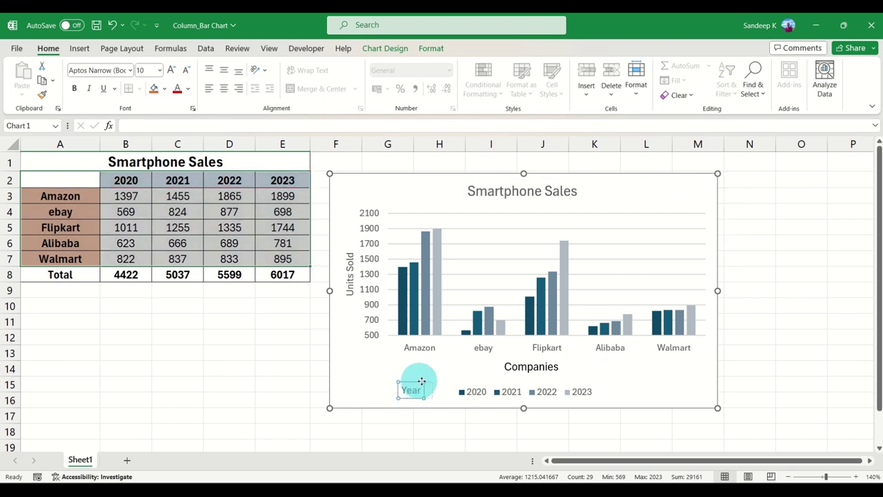
left_click_drag(437, 382, 438, 381)
left_click(626, 198)
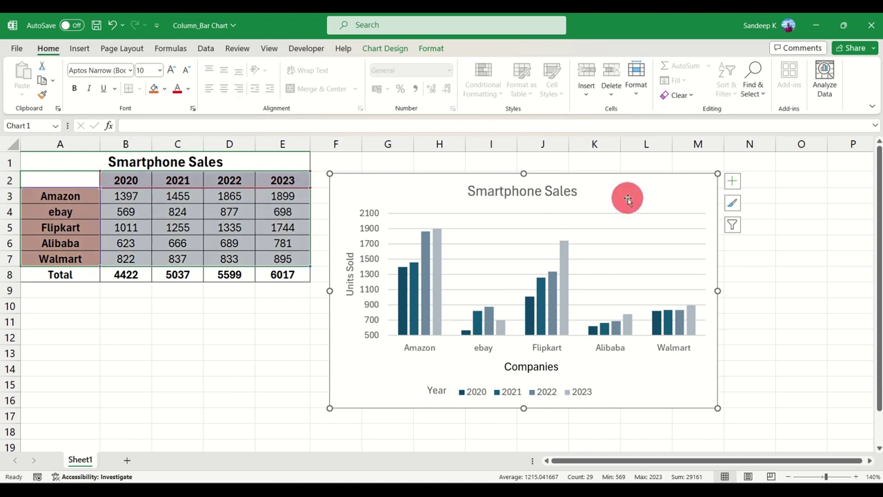
left_click(373, 49)
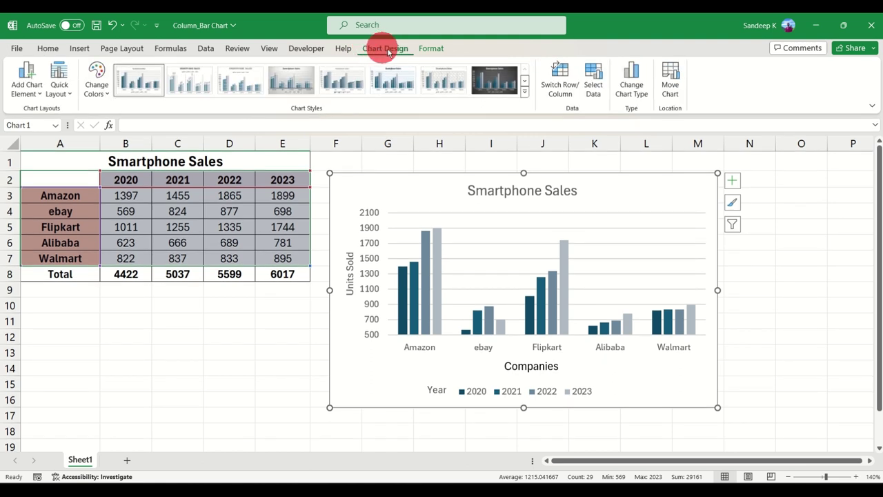
left_click(426, 48)
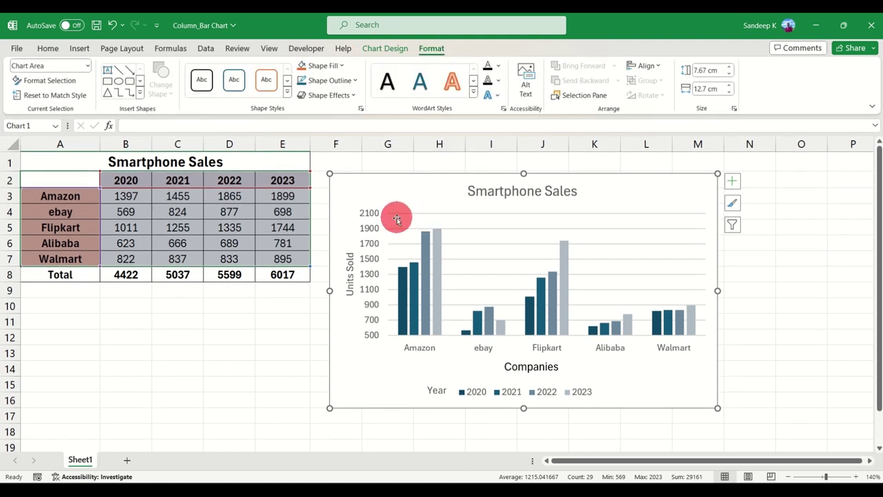
right_click(365, 218)
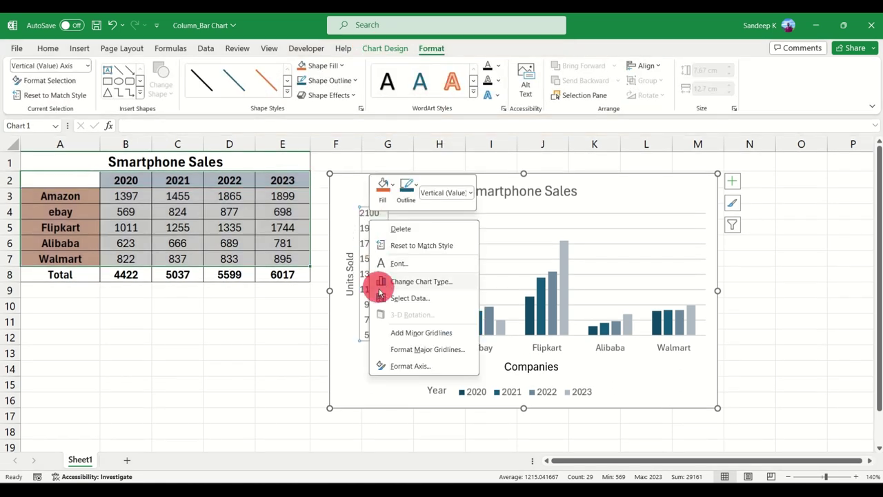
key("Escape")
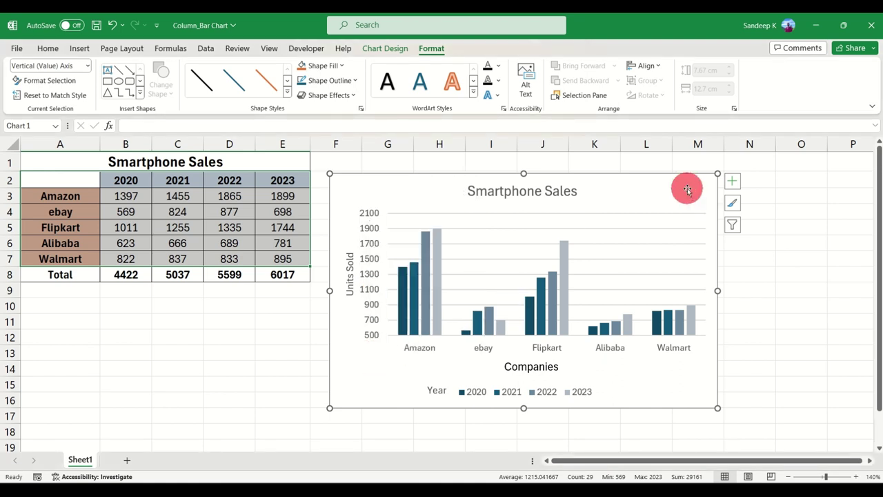
left_click(687, 189)
left_click(643, 215)
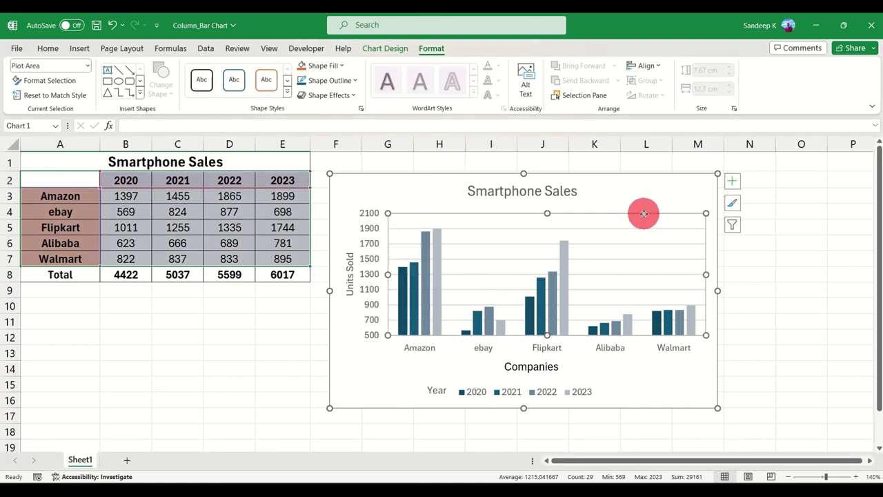
left_click(625, 243)
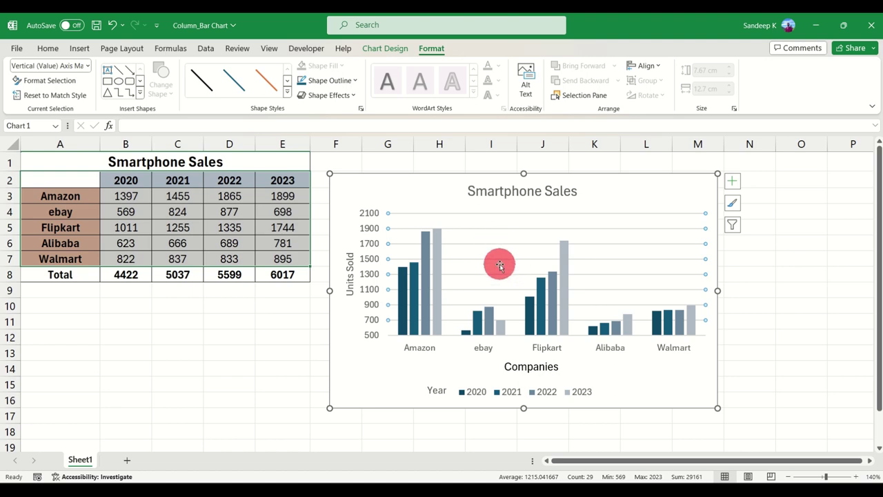
scroll(650, 263, "down", 2)
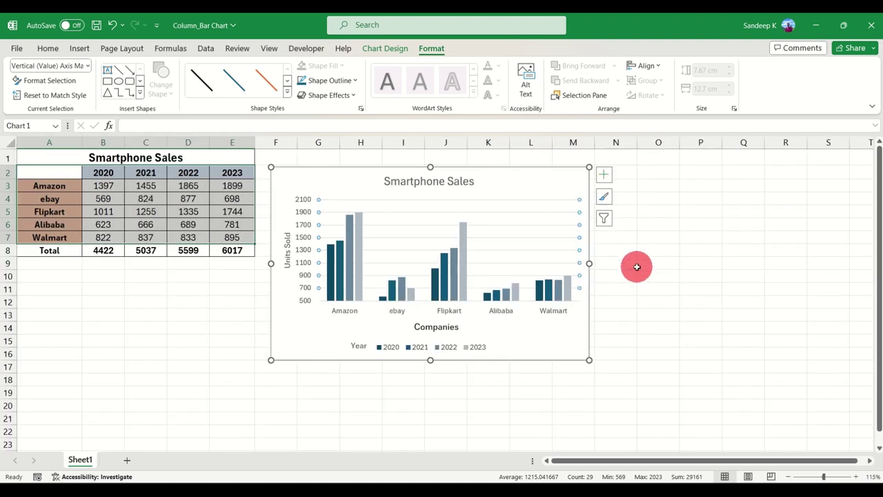
scroll(636, 267, "down", 2)
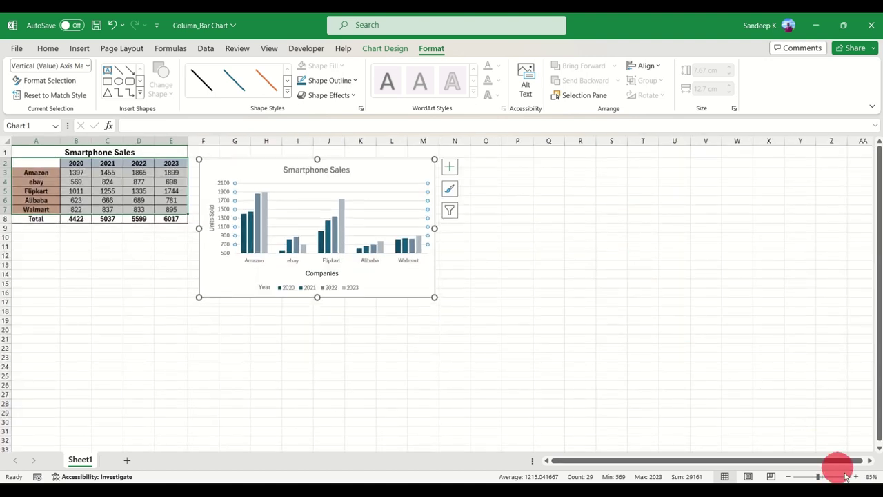
left_click(856, 477)
left_click(856, 477)
left_click(856, 477)
left_click(856, 477)
left_click(856, 477)
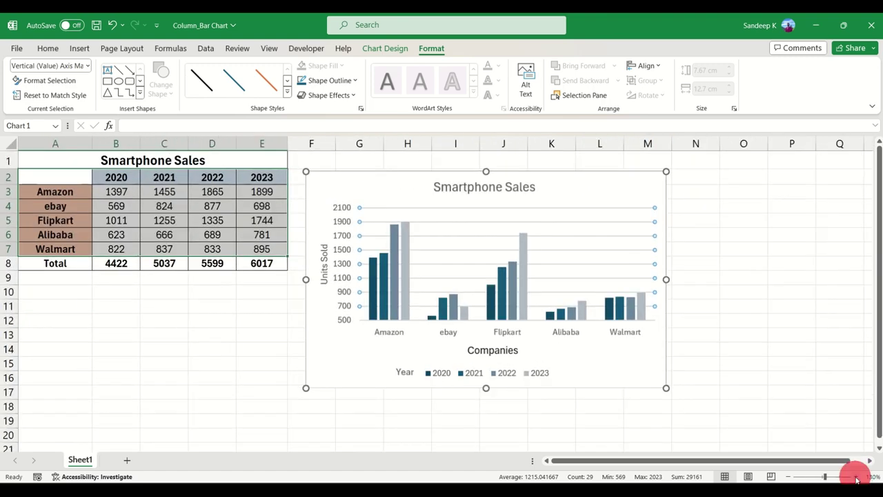
left_click(856, 476)
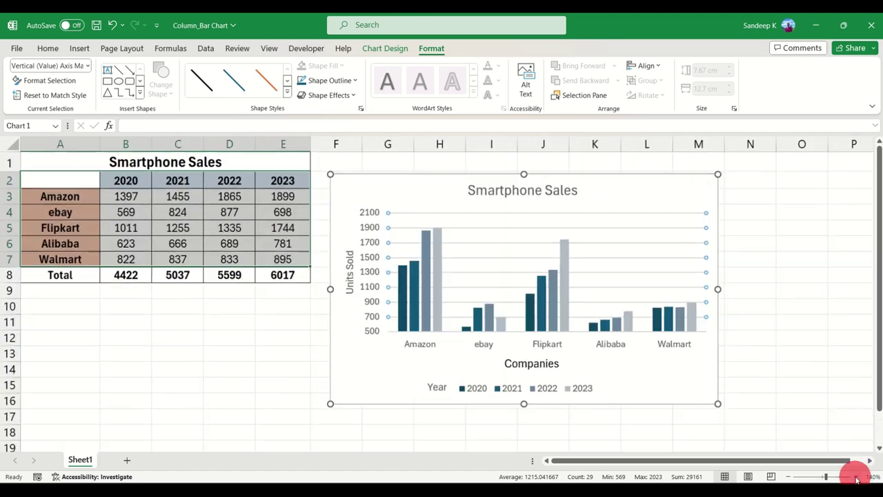
- Try to delete the chart's major horizontal gridlines, and undo the deletion of the chart
left_click(656, 183)
left_click(615, 215)
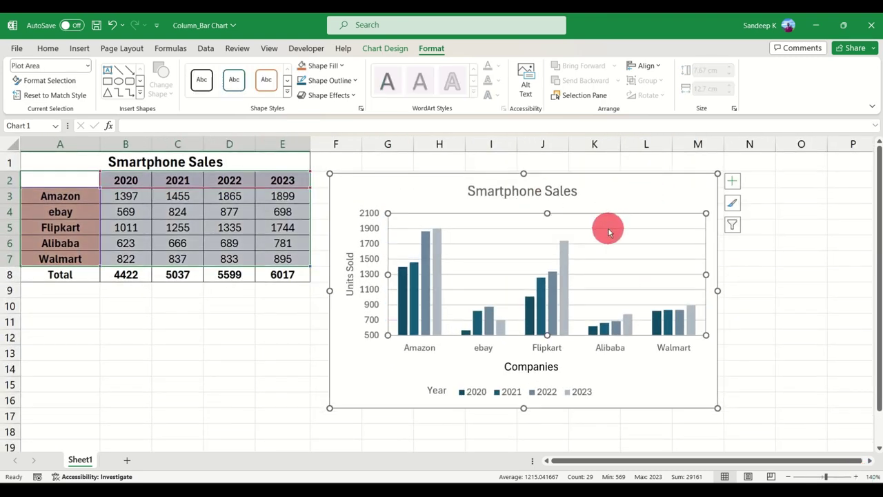
left_click(608, 229)
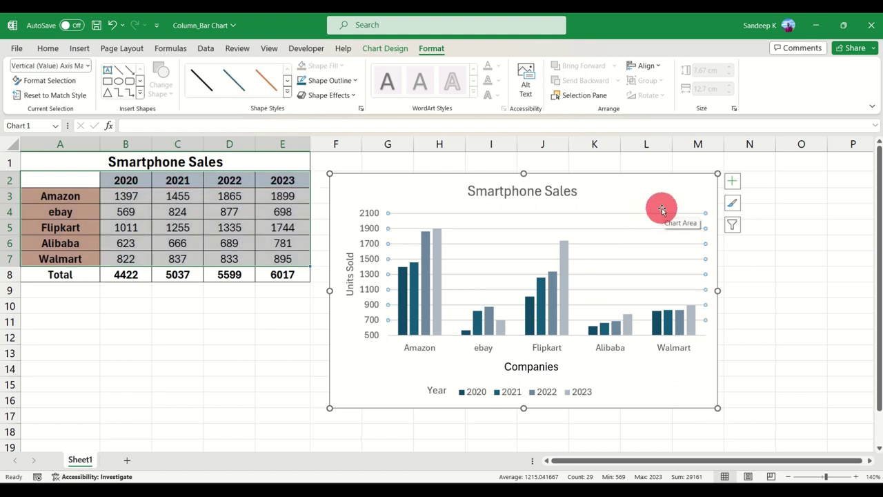
key("Delete")
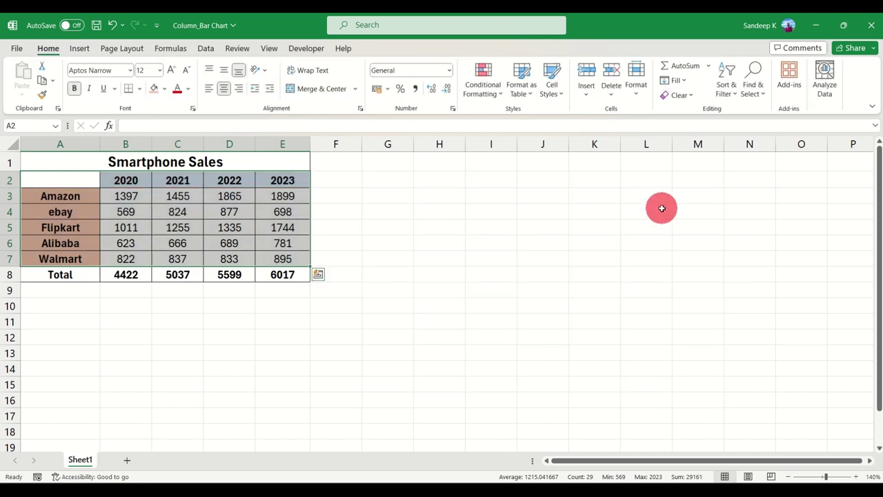
key("ctrl+q")
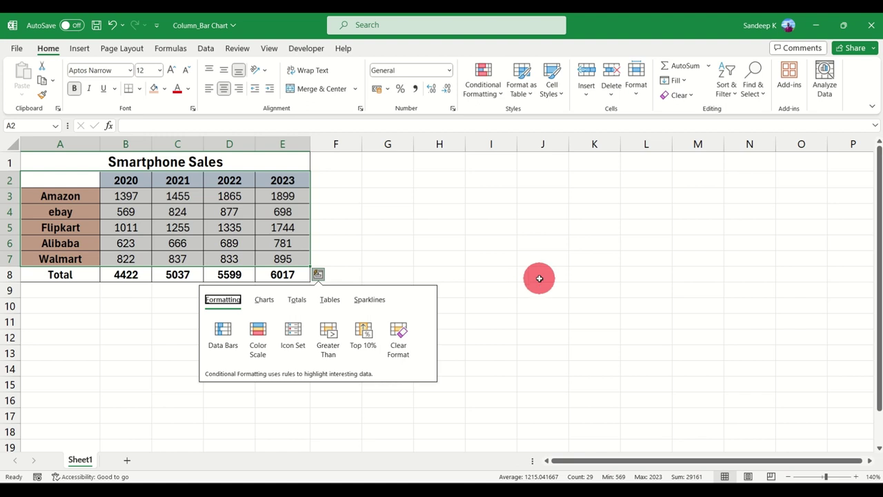
left_click(548, 245)
key("ctrl+z")
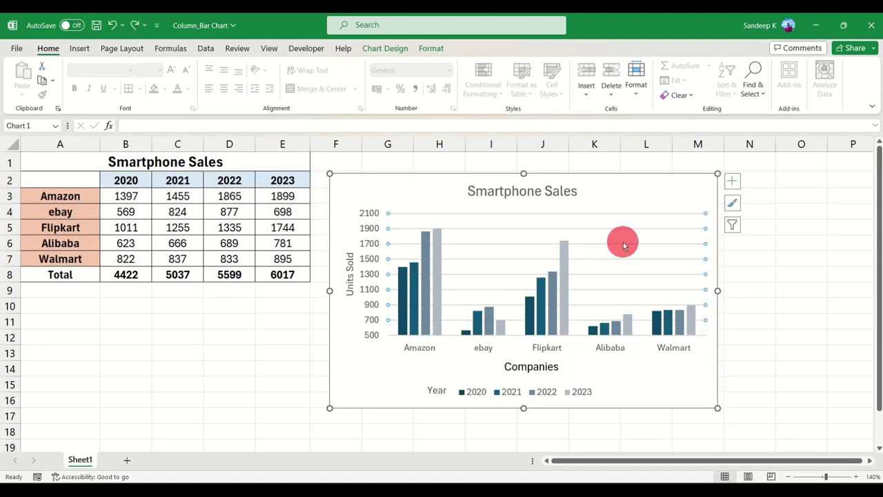
- Delete the major horizontal gridlines from the Smartphone Sales chart
left_click(378, 387)
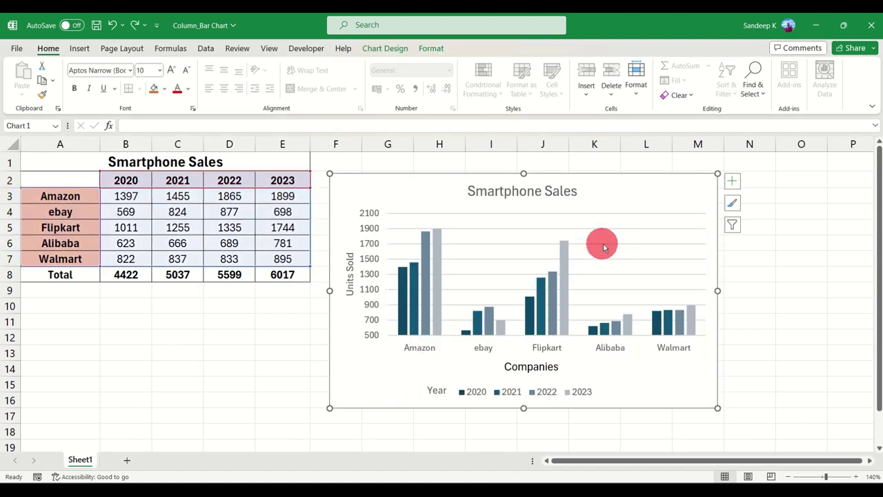
left_click(613, 244)
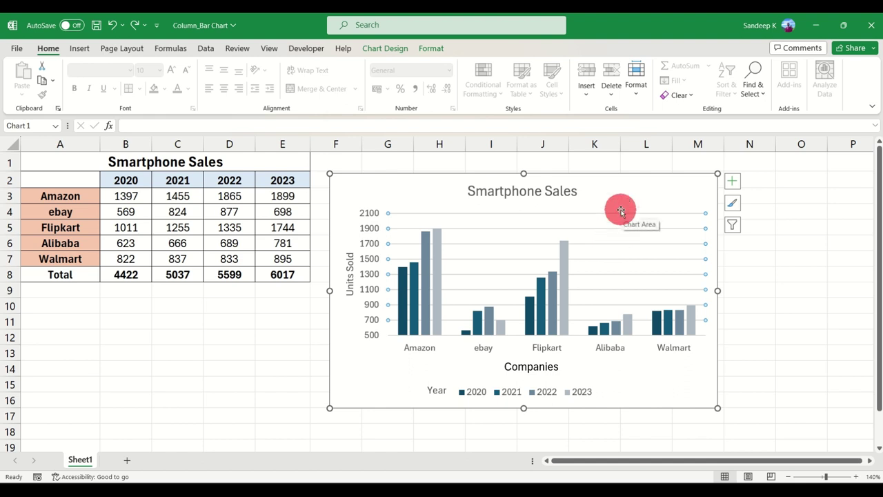
left_click(621, 211)
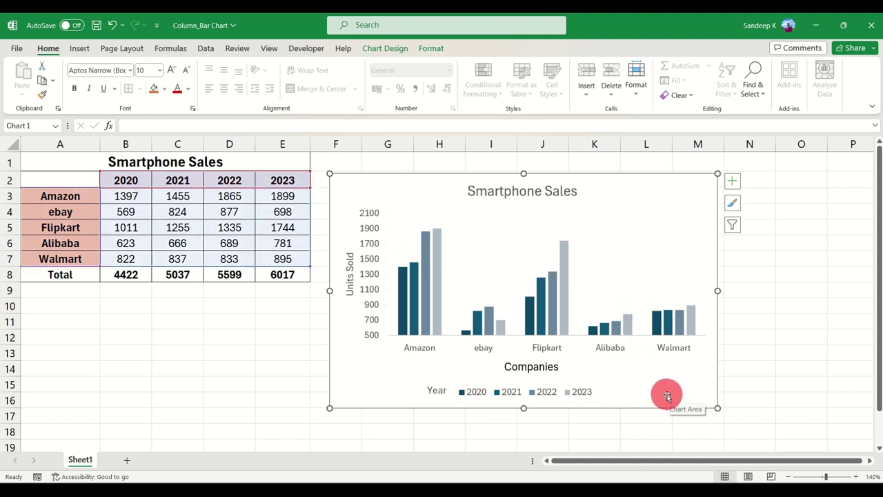
- Make the Smartphone Sales chart title, the Units Sold axis title and the Year title bold
left_click(542, 197)
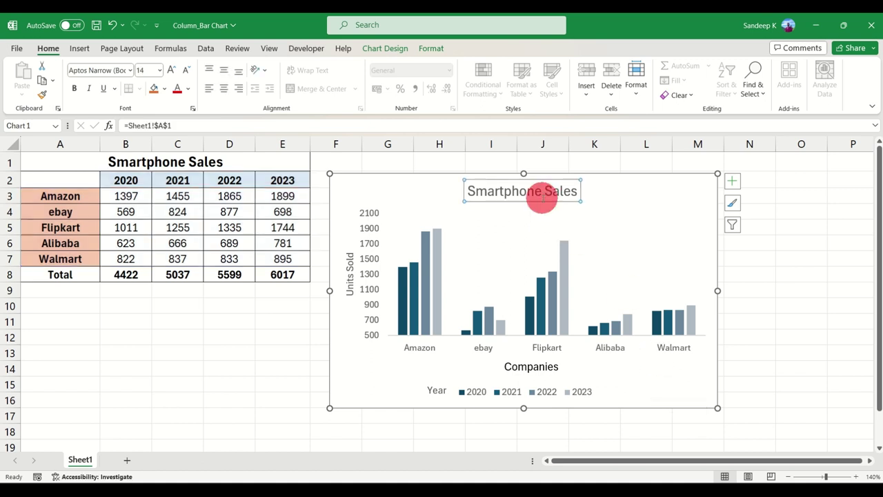
left_click(350, 286)
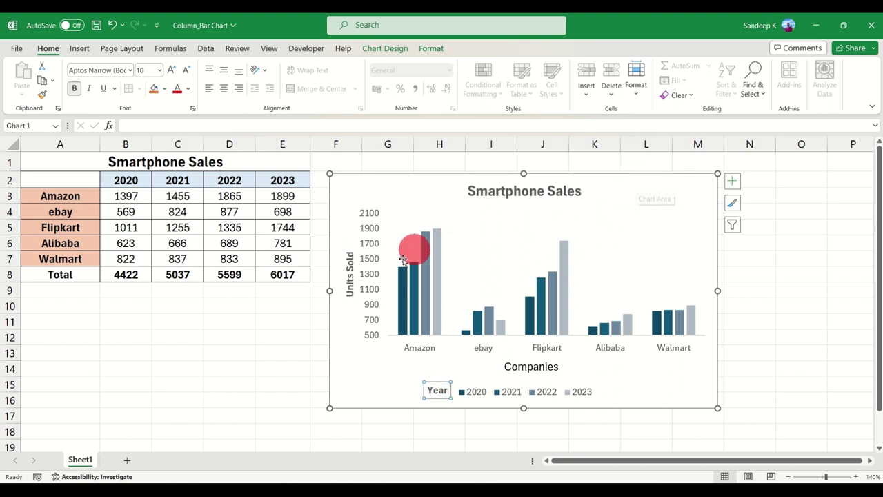
left_click(506, 194)
left_click(375, 386)
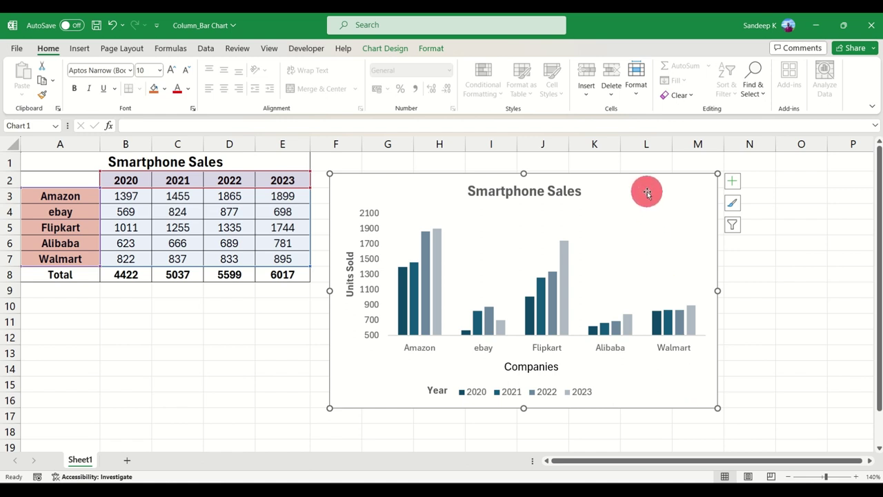
- Preview the Line, Pie and Bar alternatives for the chart's type, and close the chart type options without applying one
left_click(399, 52)
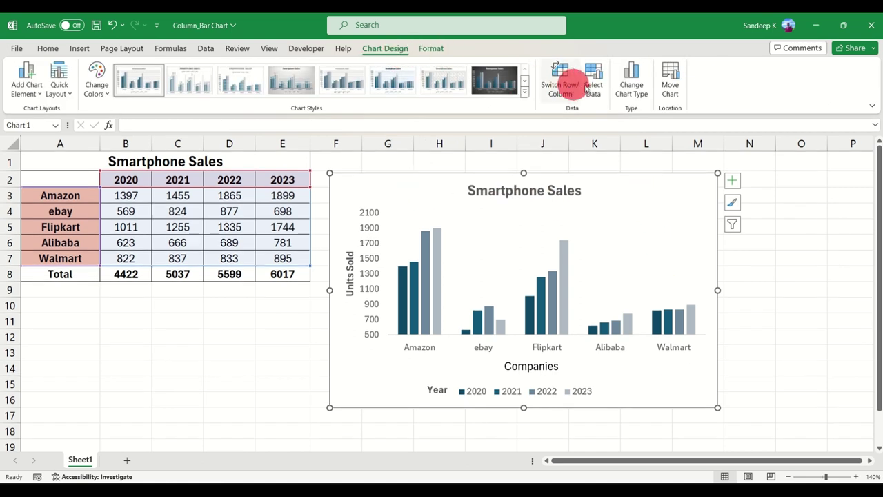
left_click(641, 85)
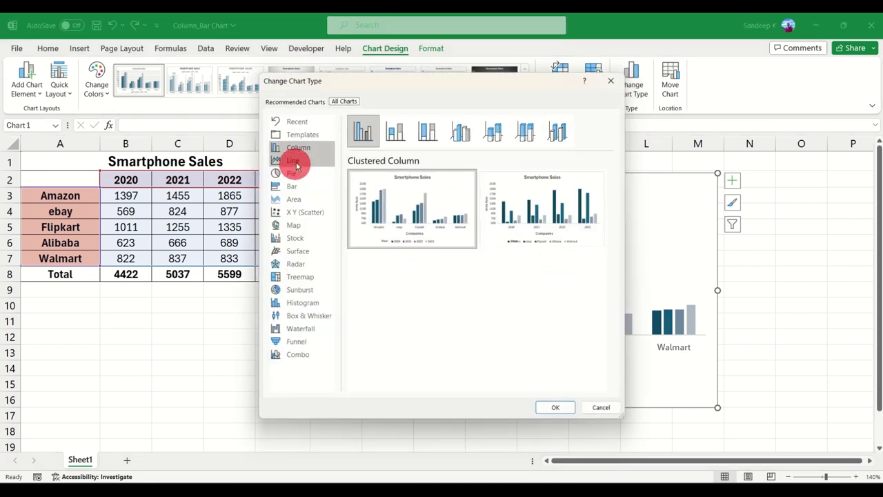
left_click(314, 160)
left_click(311, 173)
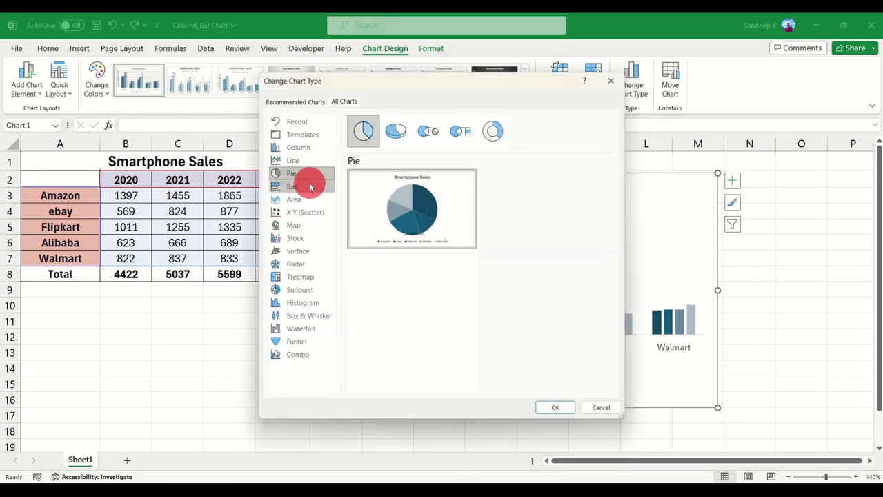
left_click(309, 190)
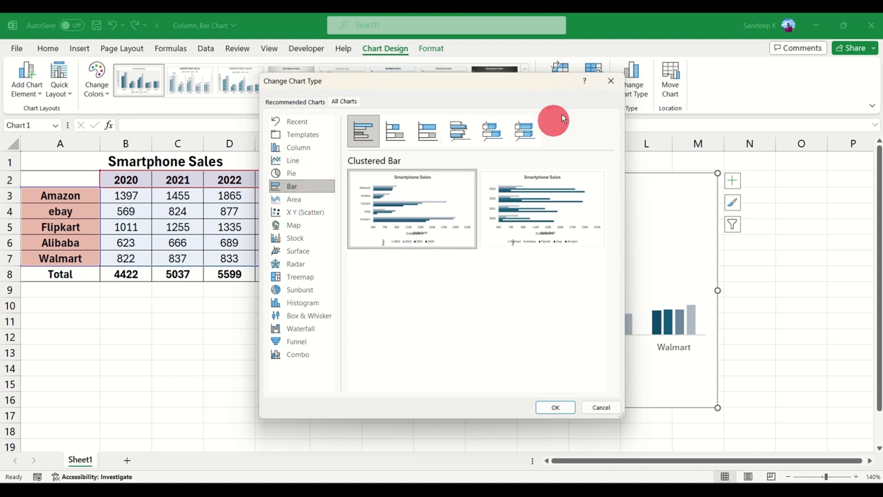
left_click(613, 83)
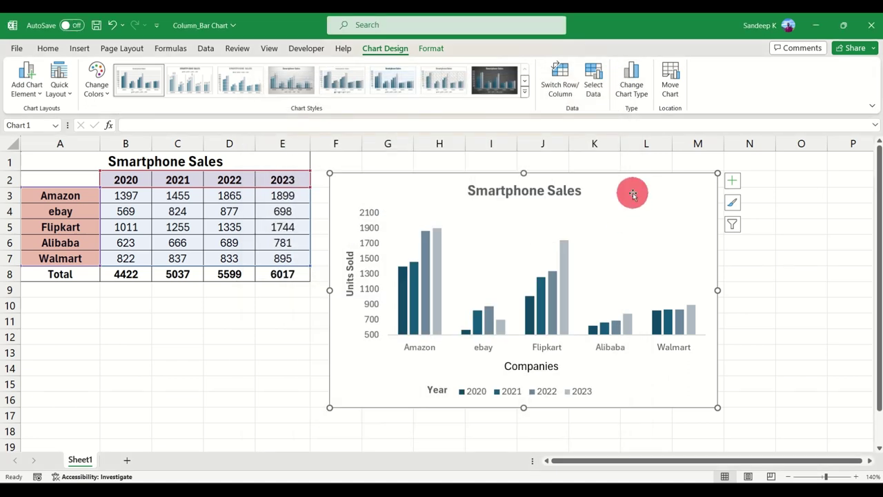